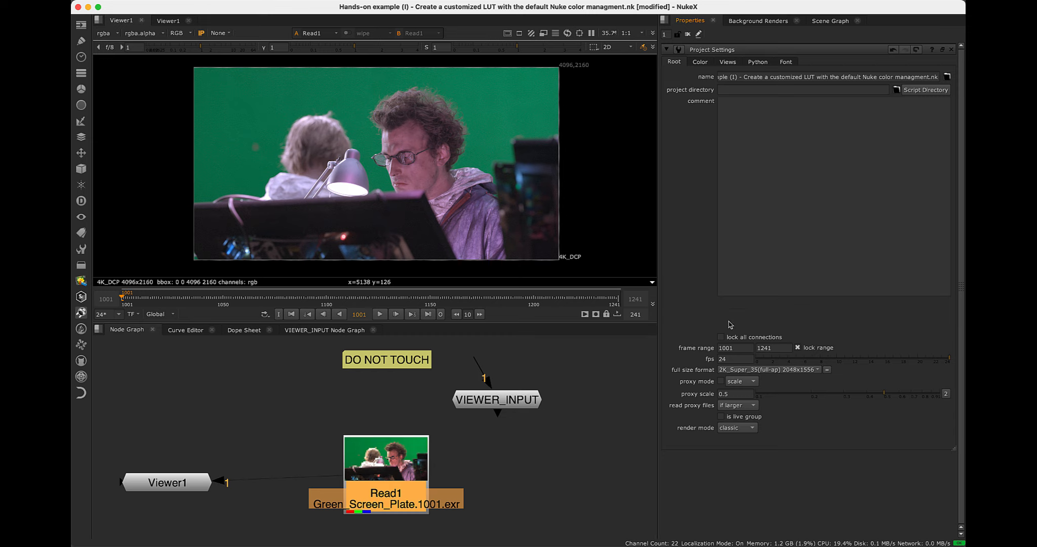
Set the project's full size format to 4K_DCP 4096x2160, leaving the frame range and fps as they are
double_click(739, 349)
key(Tab)
key(Tab)
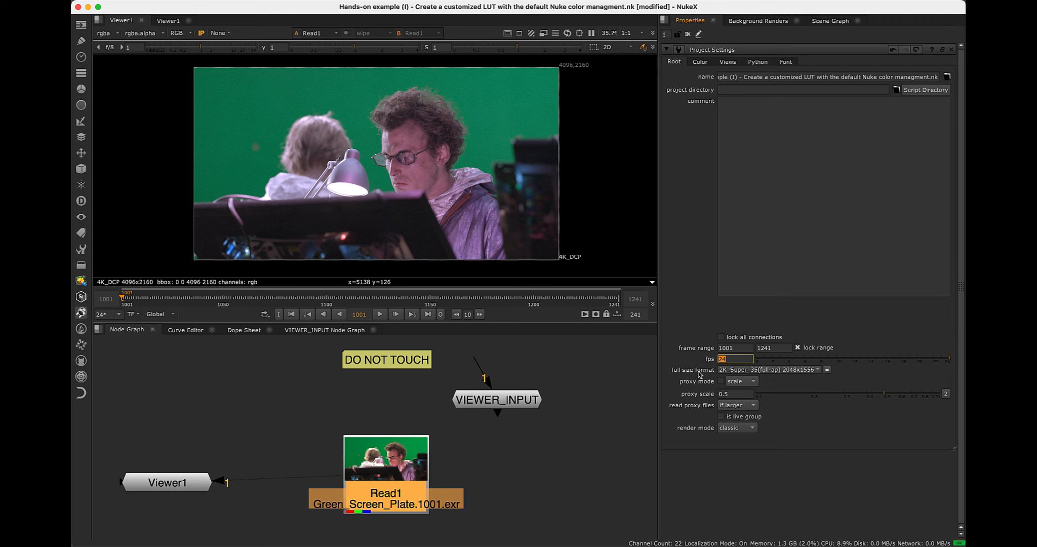
click(737, 375)
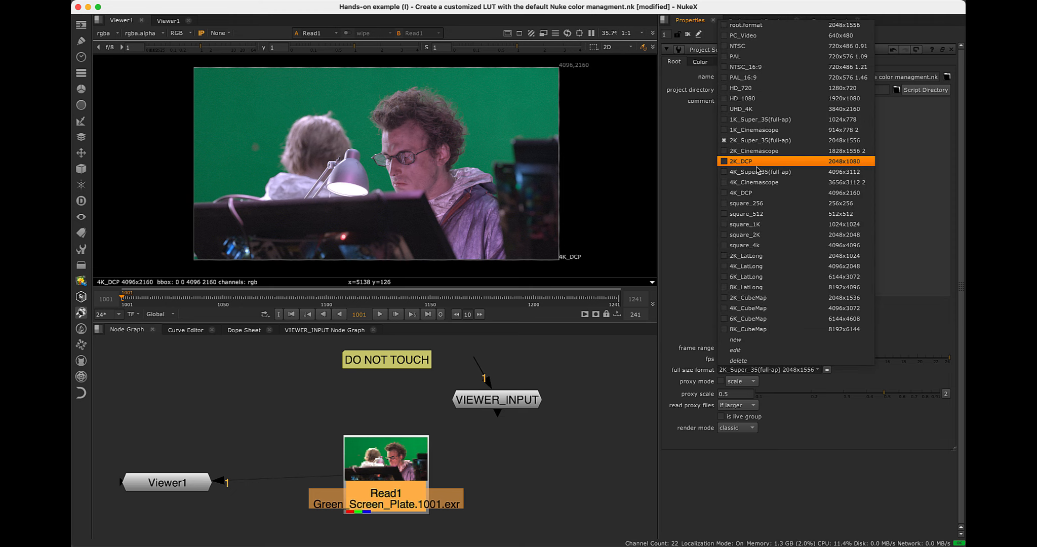
click(755, 195)
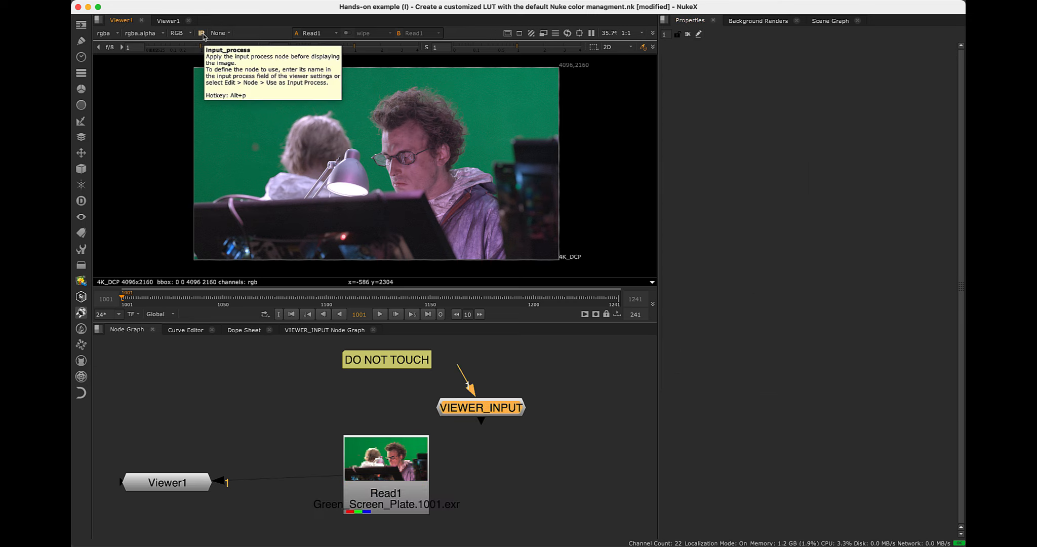
Compare the plate with the viewer's input process turned off and back on
click(202, 34)
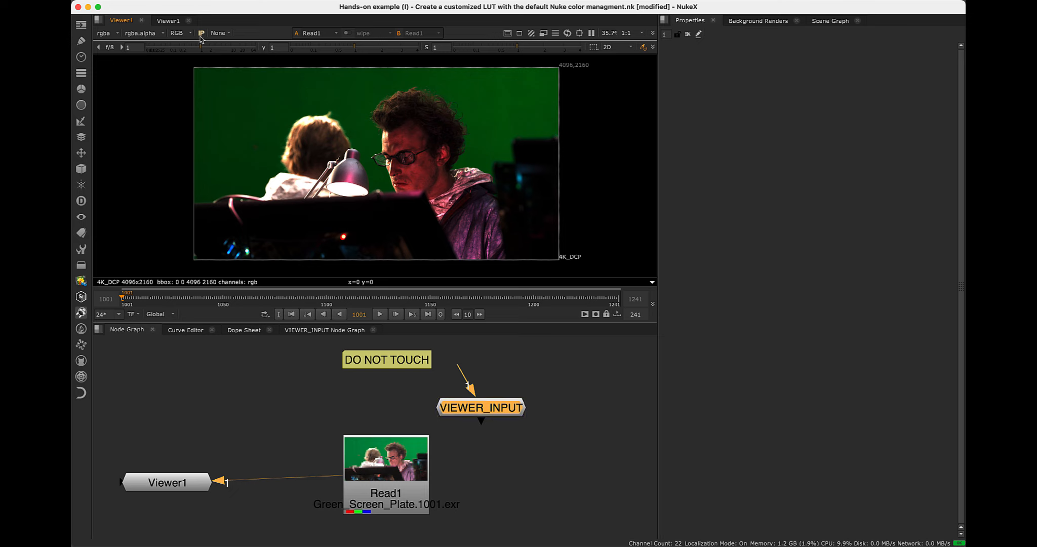
mouse_move(474, 410)
mouse_down()
mouse_move(485, 400)
mouse_move(468, 405)
mouse_up()
drag(566, 370, 403, 431)
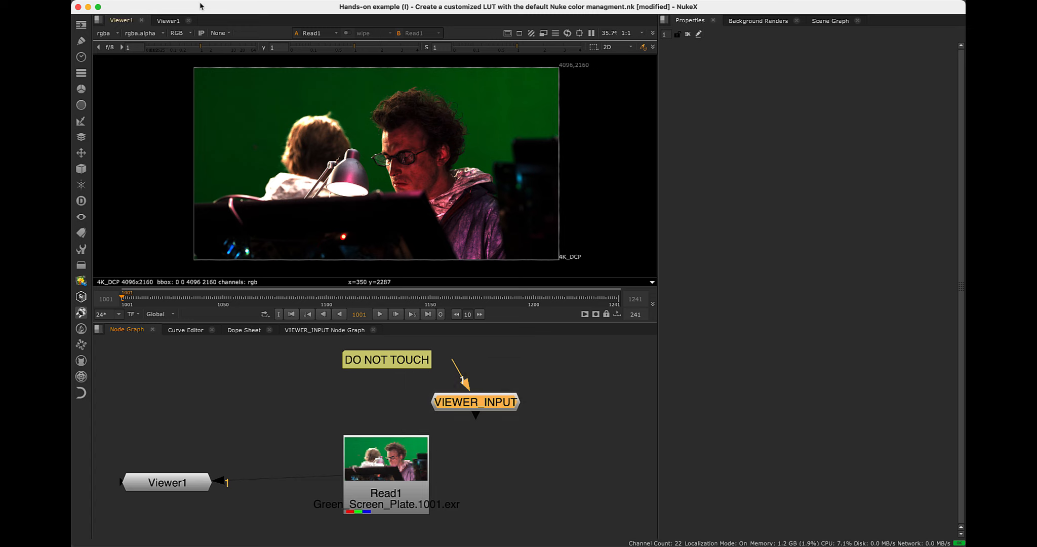
click(201, 33)
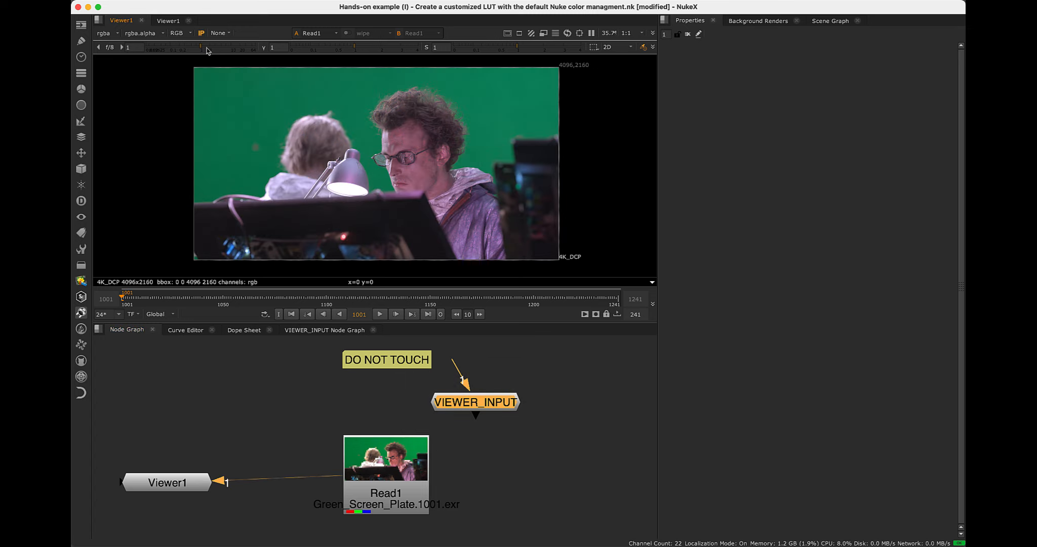
Check the available viewer processes, keep None selected, and look over the plate in the viewer
click(217, 33)
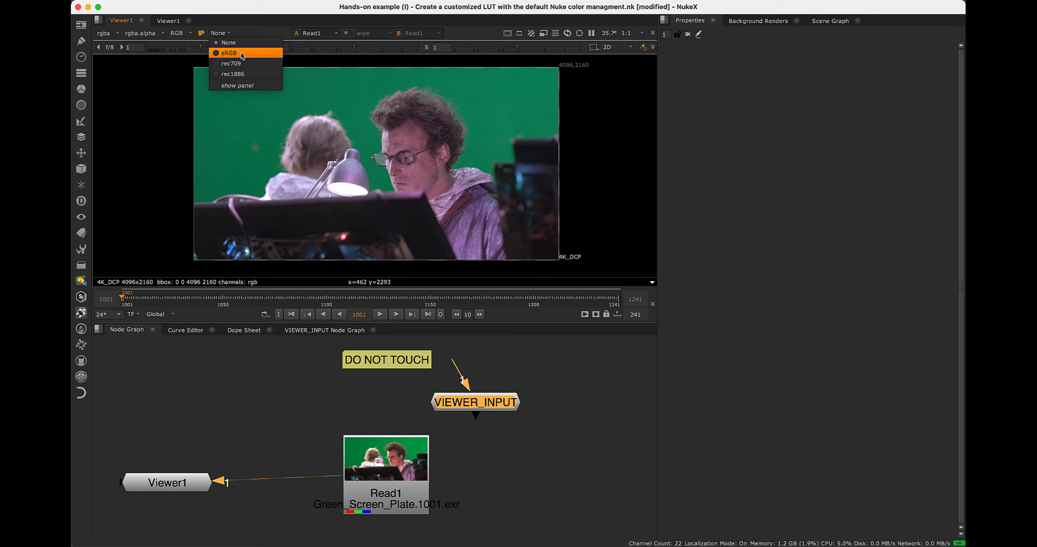
click(238, 45)
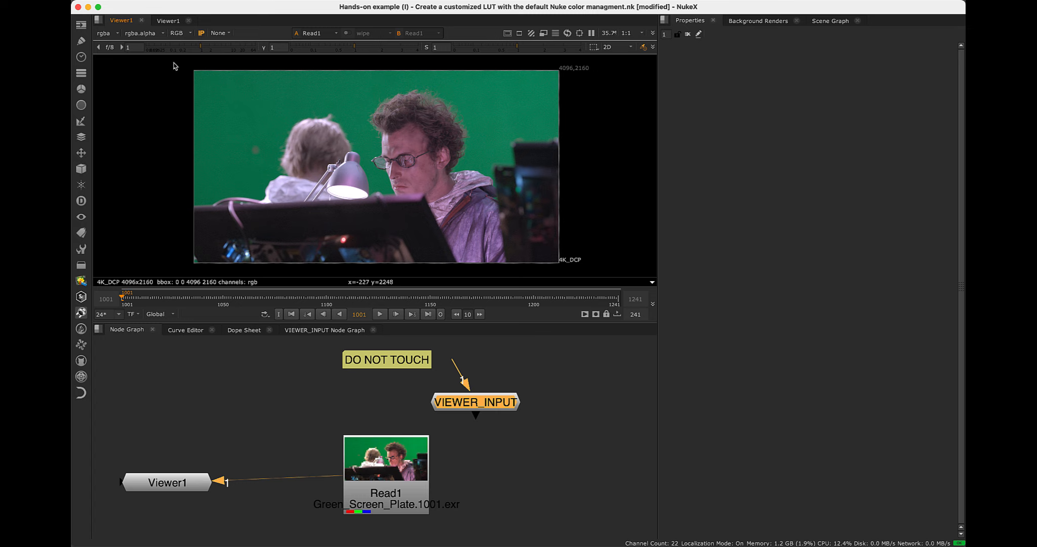
drag(172, 62, 625, 273)
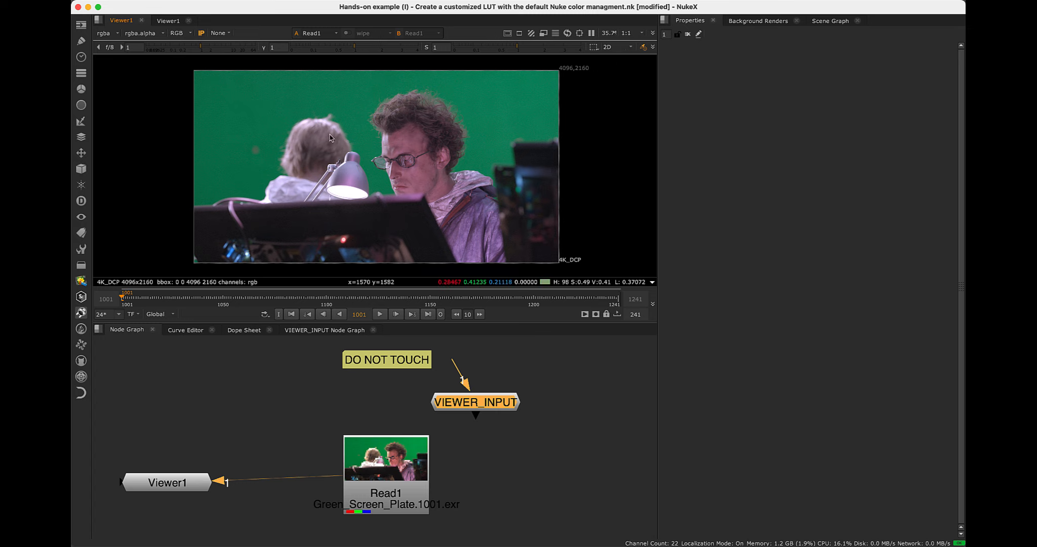
drag(407, 474, 411, 476)
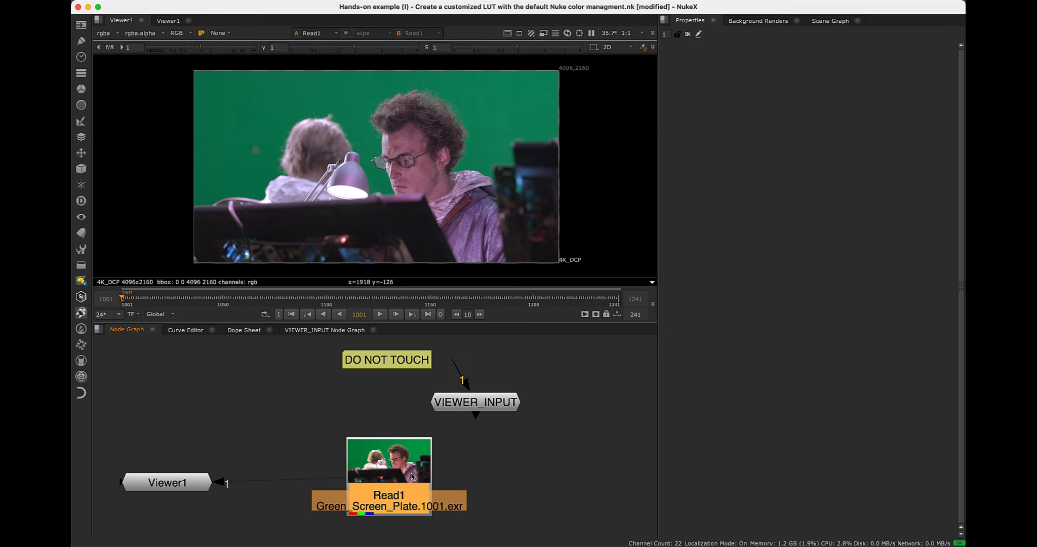
mouse_move(612, 62)
mouse_down()
mouse_move(282, 266)
mouse_move(181, 271)
mouse_up()
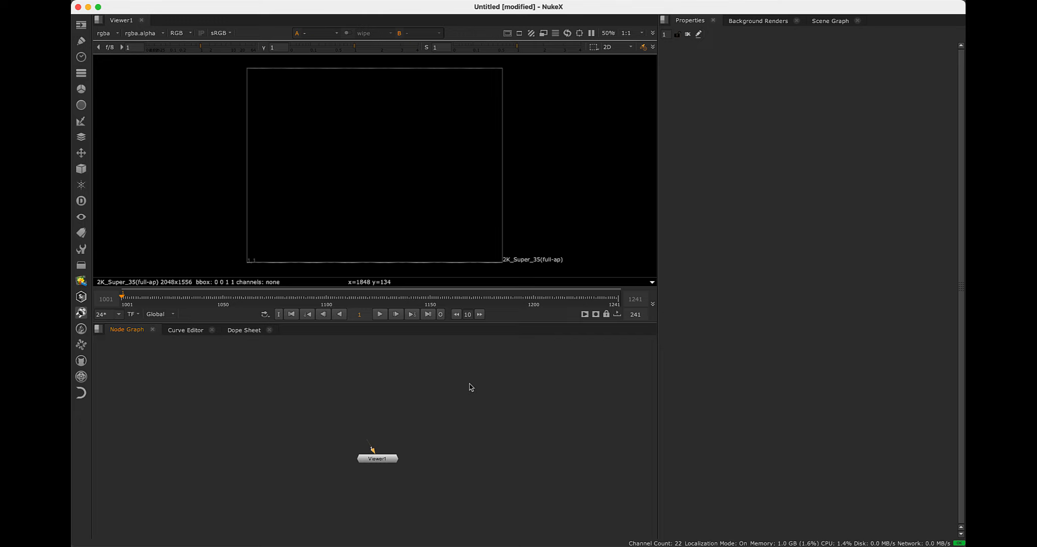
Read the Green_Screen_Plate.####.exr 1001-1241 sequence into the untitled script
key(r)
click(471, 135)
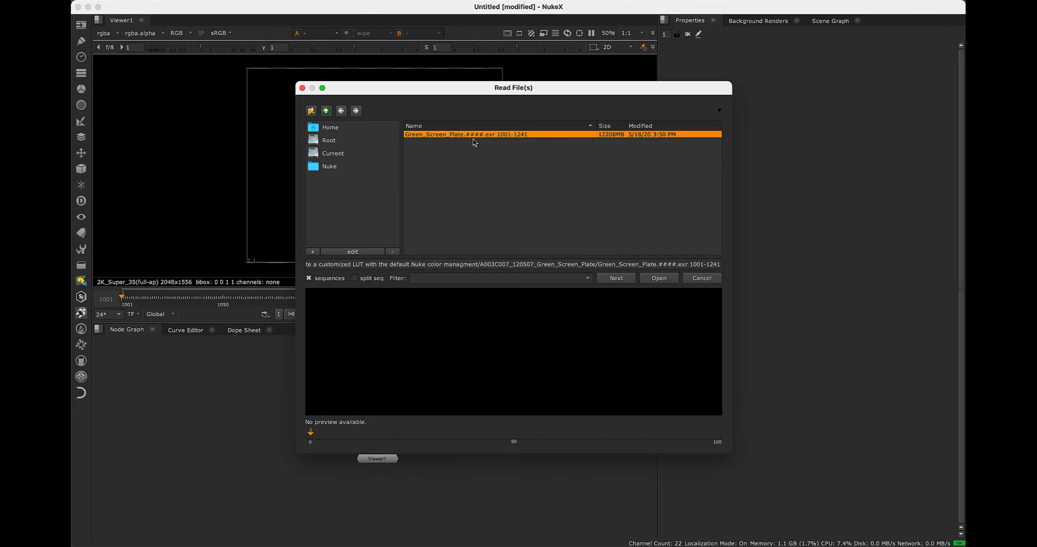
click(659, 278)
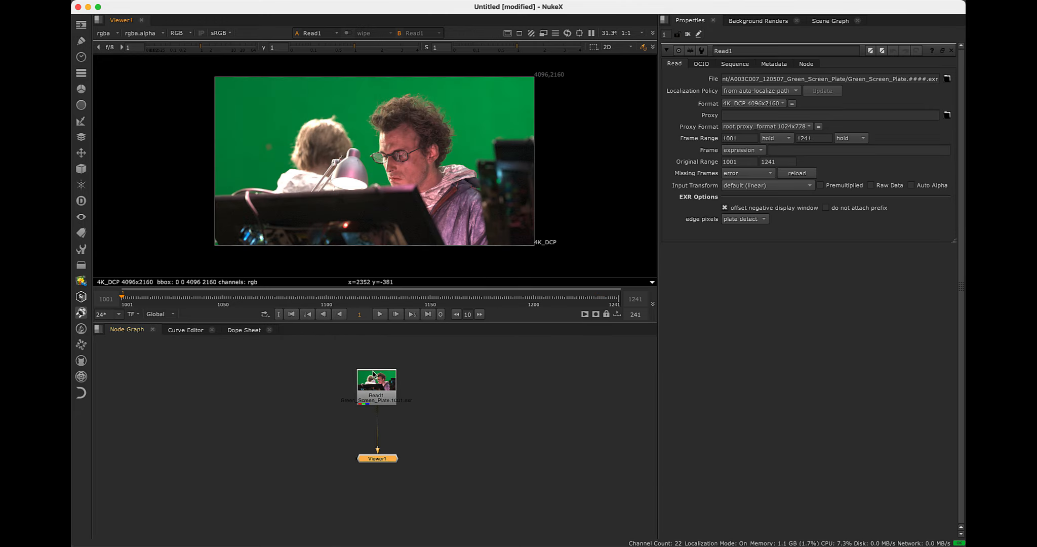
Look over the loaded green screen plate and check which viewer process is active without changing it
drag(185, 63, 630, 260)
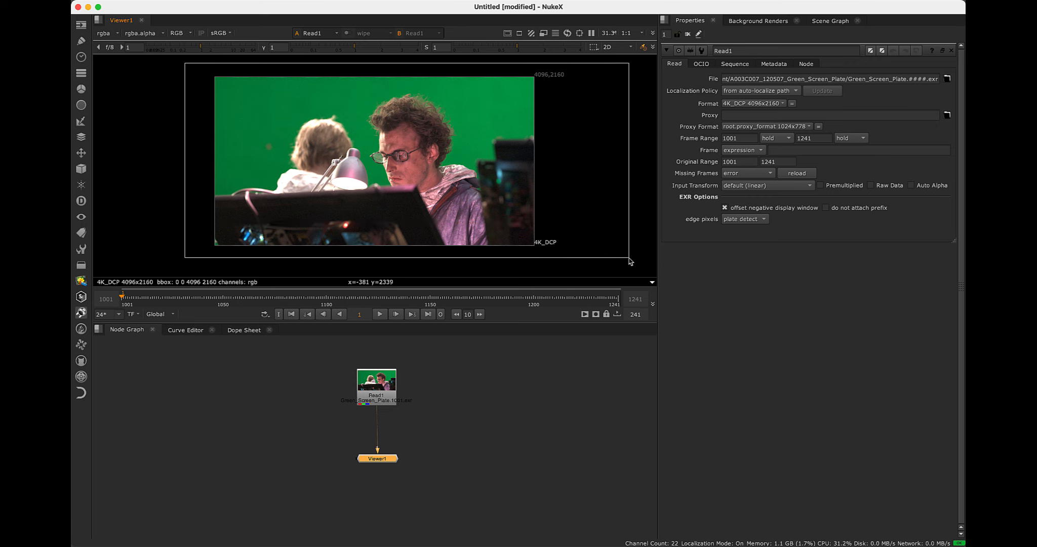
scroll(405, 147, up, 3)
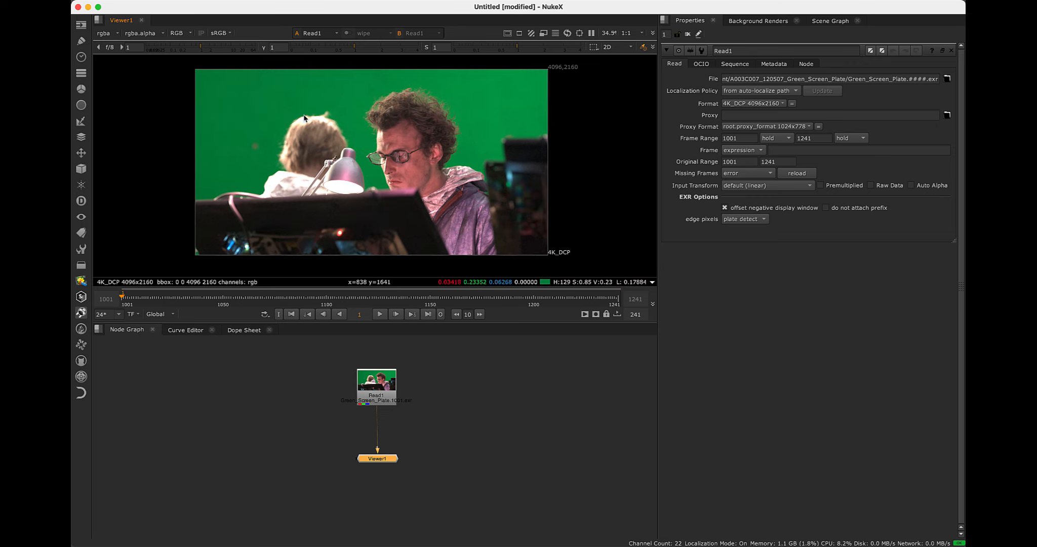
click(229, 34)
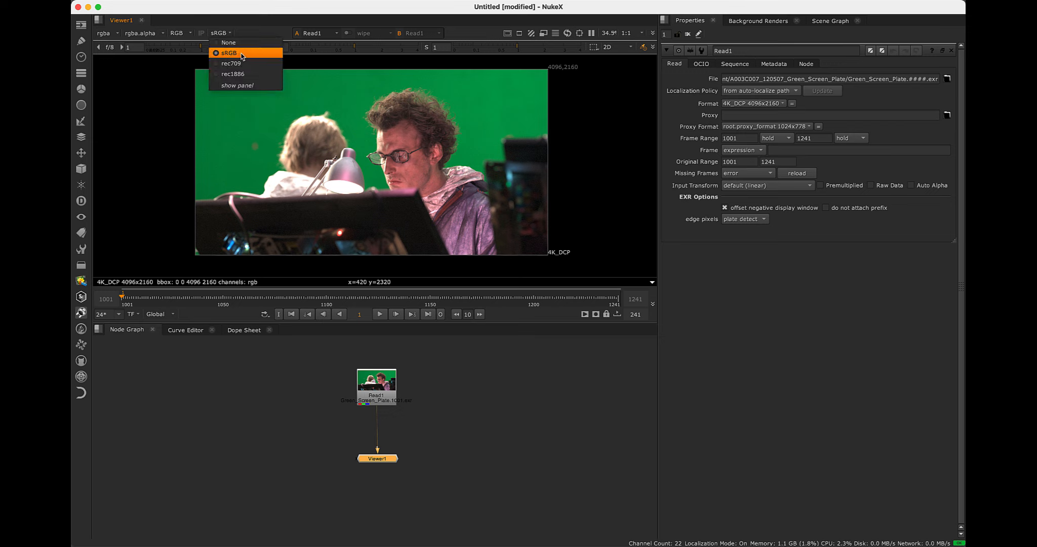
click(151, 98)
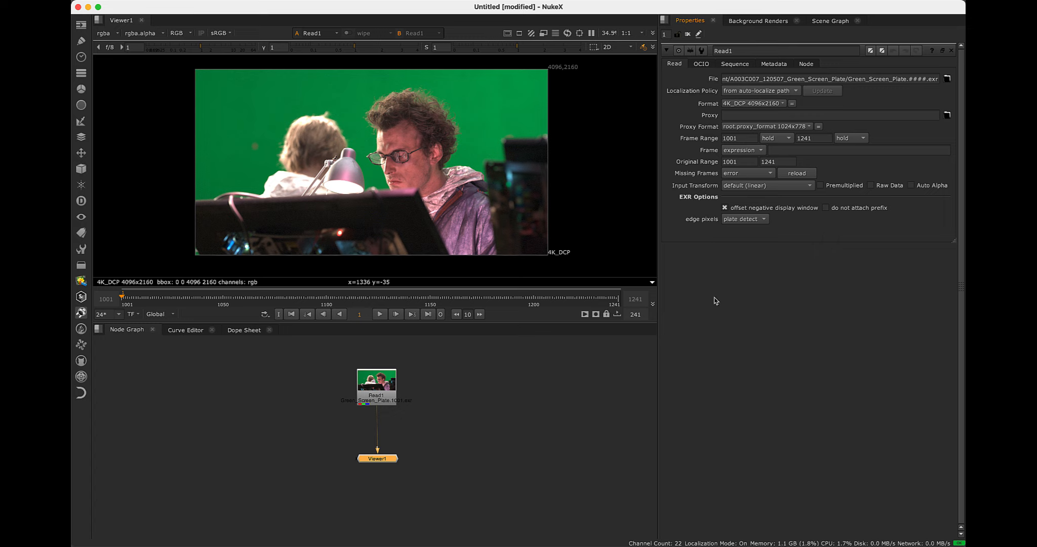
Check the color management and OCIO config options in the project settings
key(s)
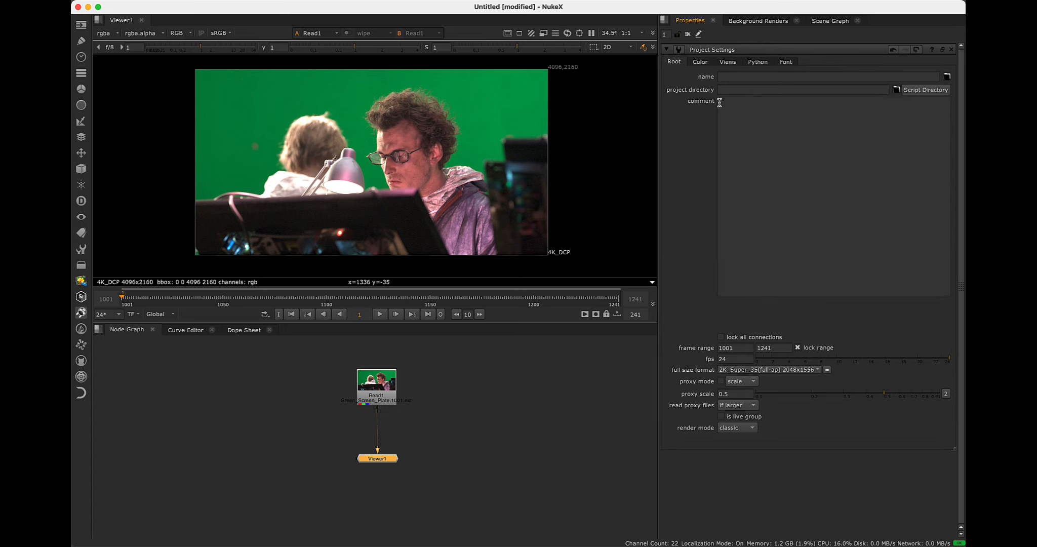
click(701, 62)
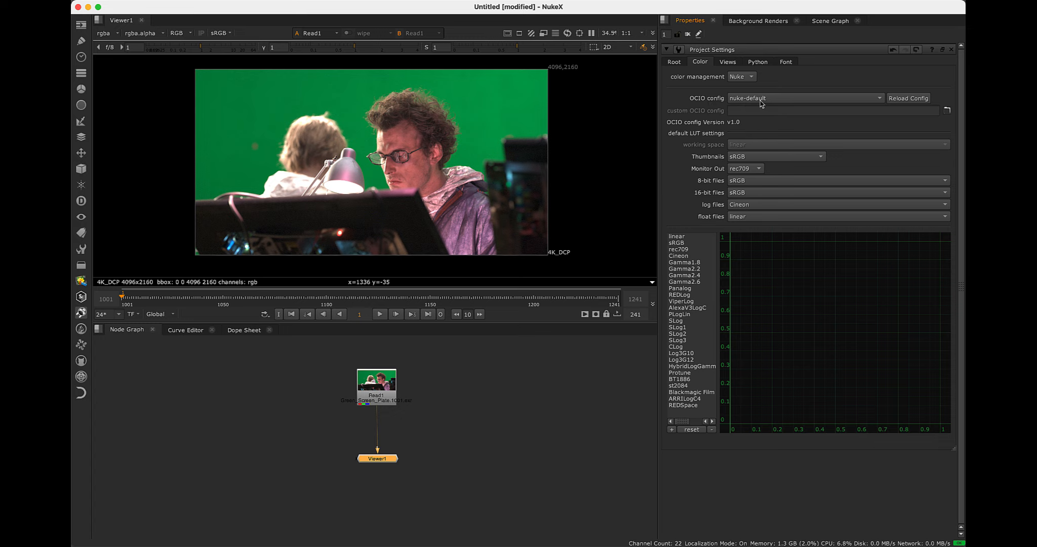
click(675, 62)
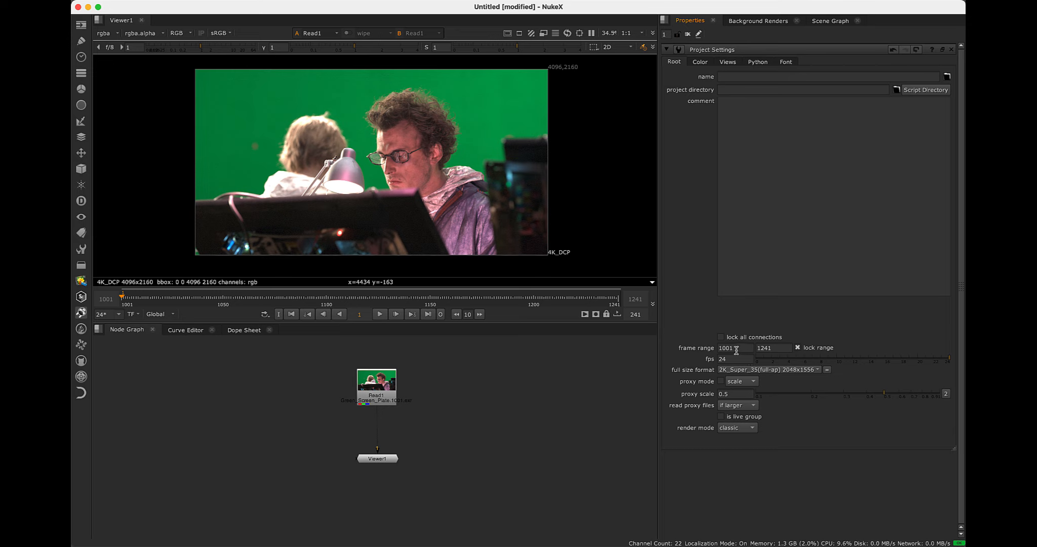
Review the frame range and fps, and set the project's full size format to 4K_DCP 4096x2160
drag(738, 349, 705, 360)
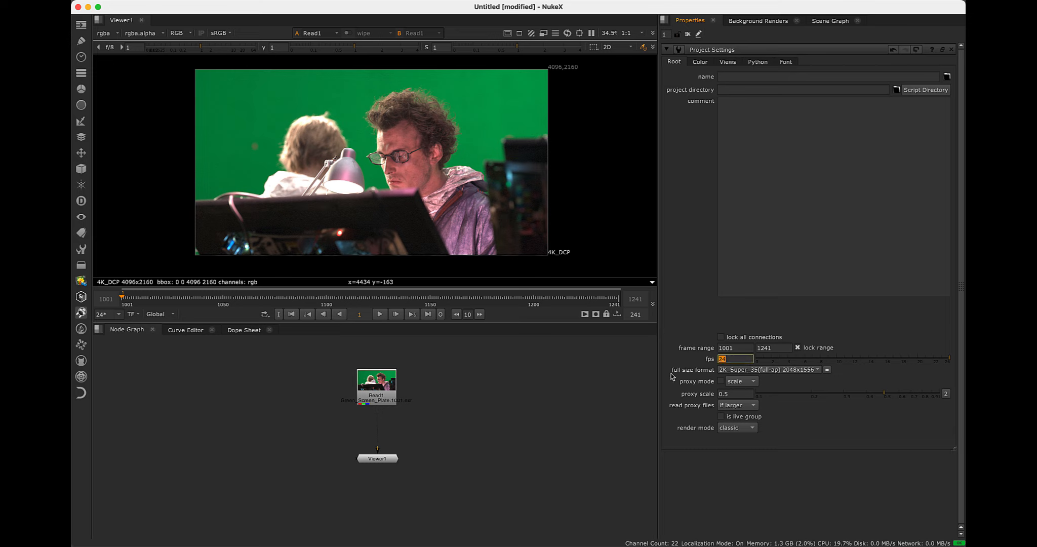
click(735, 371)
click(595, 232)
click(764, 371)
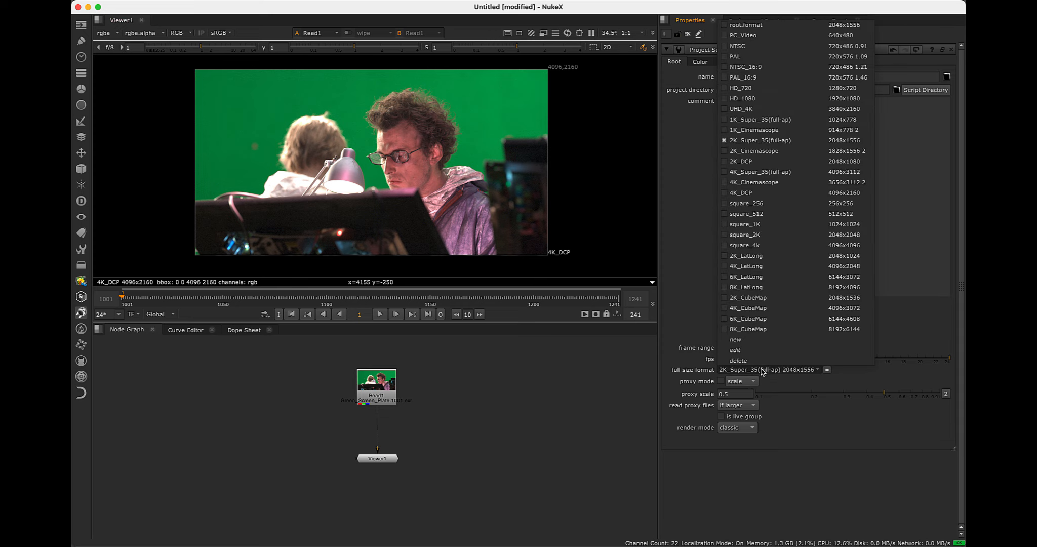
click(765, 192)
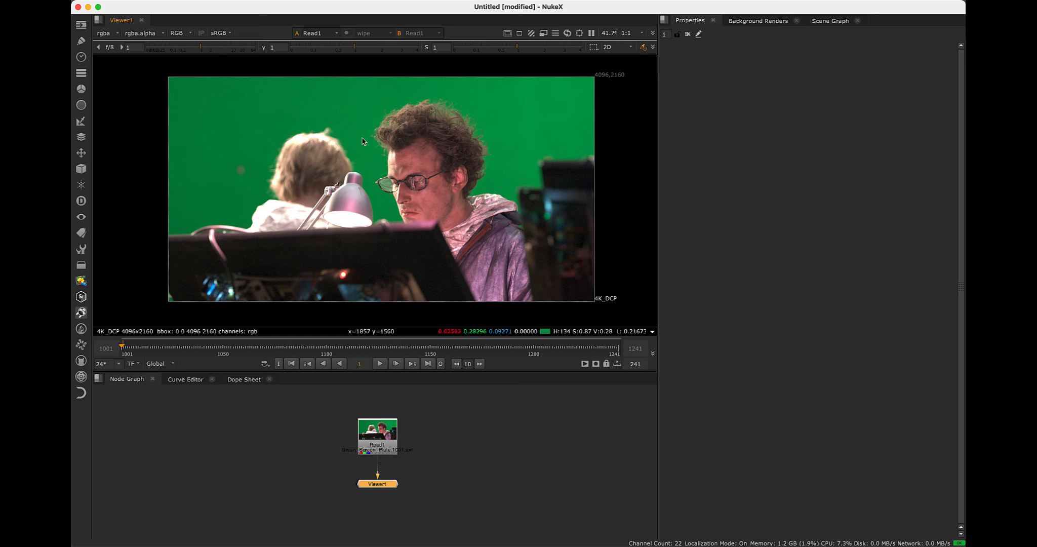
Examine the bright areas of the plate up close, including the blond hair, white jacket and desk lamp, with their pixel values
scroll(290, 137, up, 2)
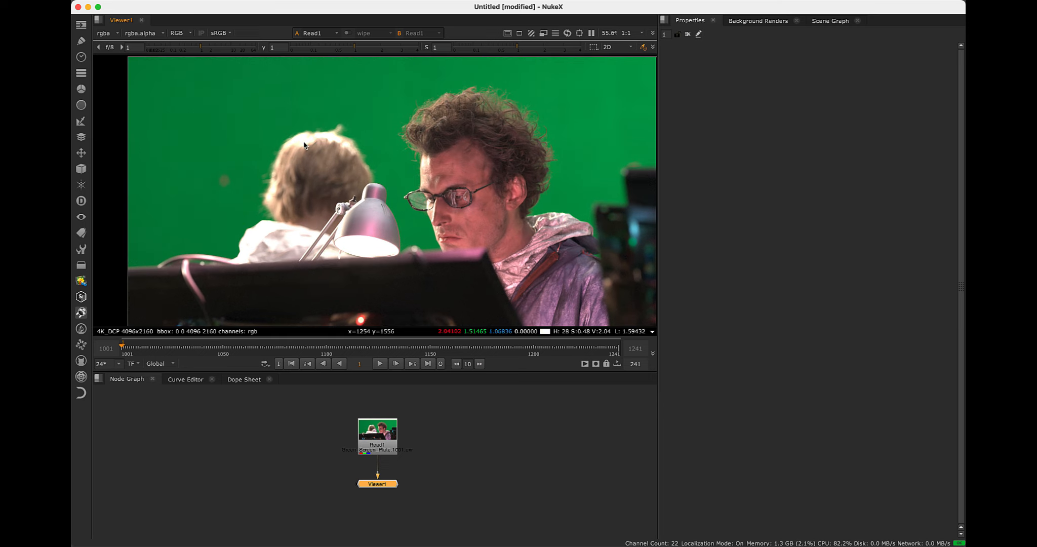
scroll(338, 161, up, 4)
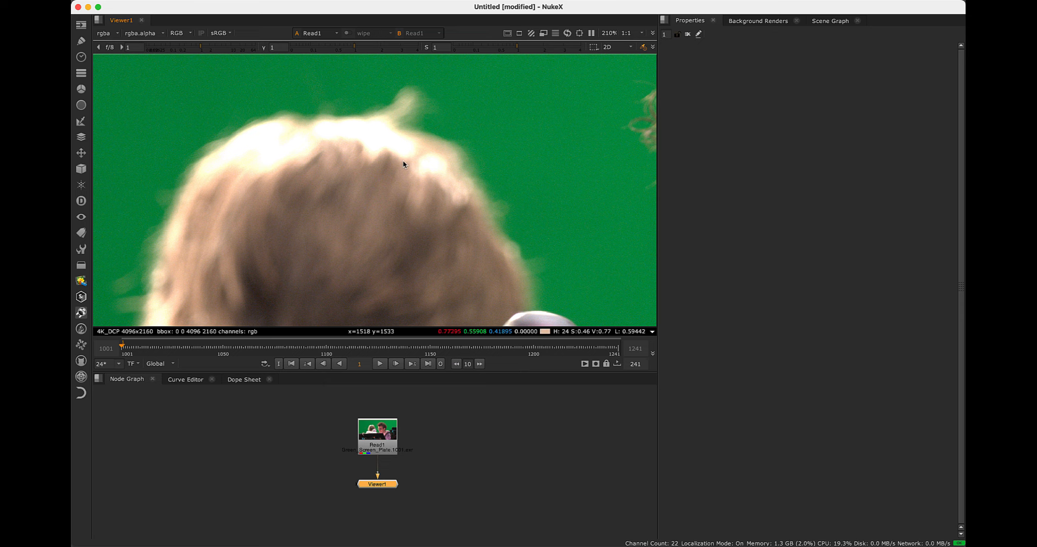
scroll(389, 165, down, 4)
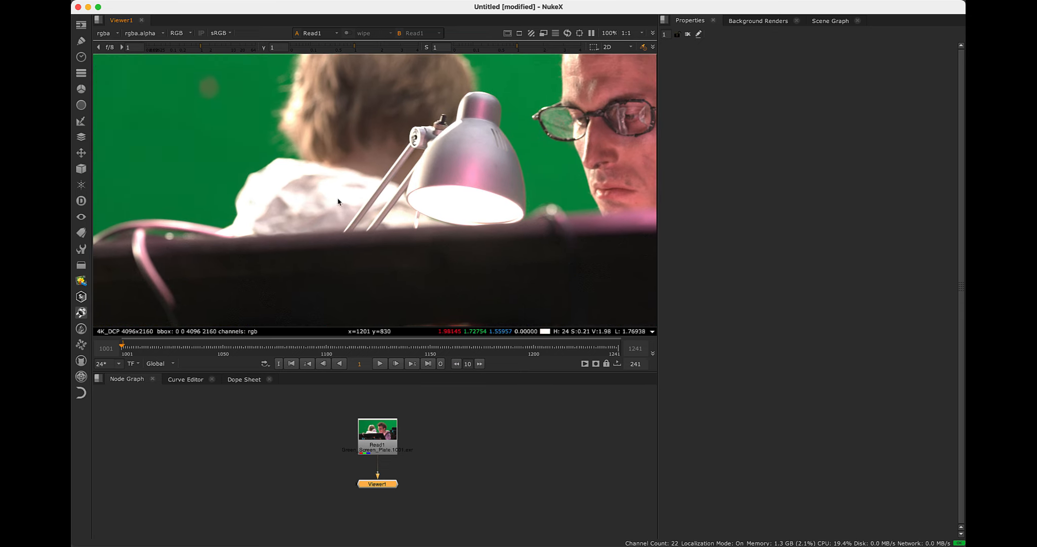
scroll(456, 219, down, 2)
middle_drag(462, 213, 410, 230)
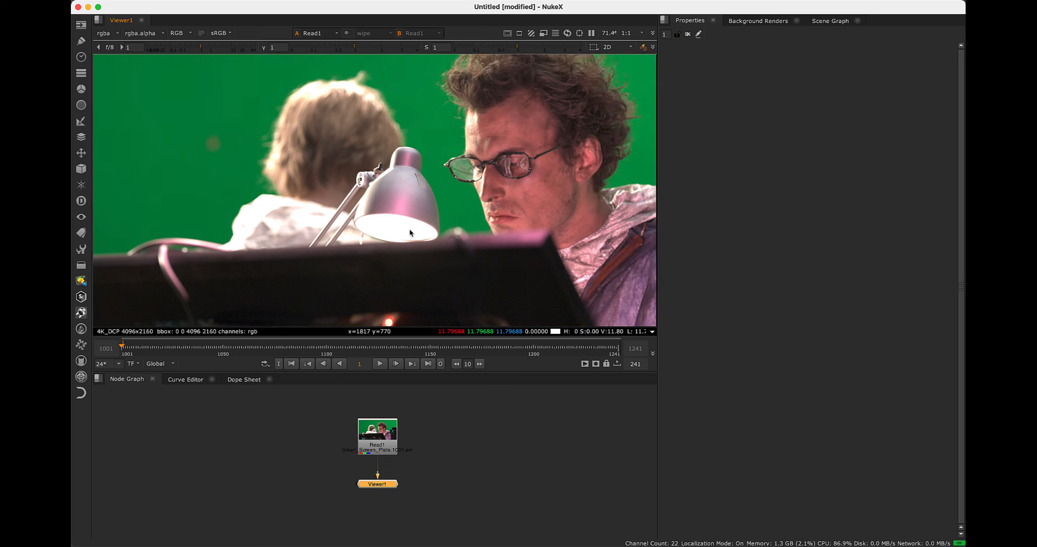
scroll(409, 224, up, 3)
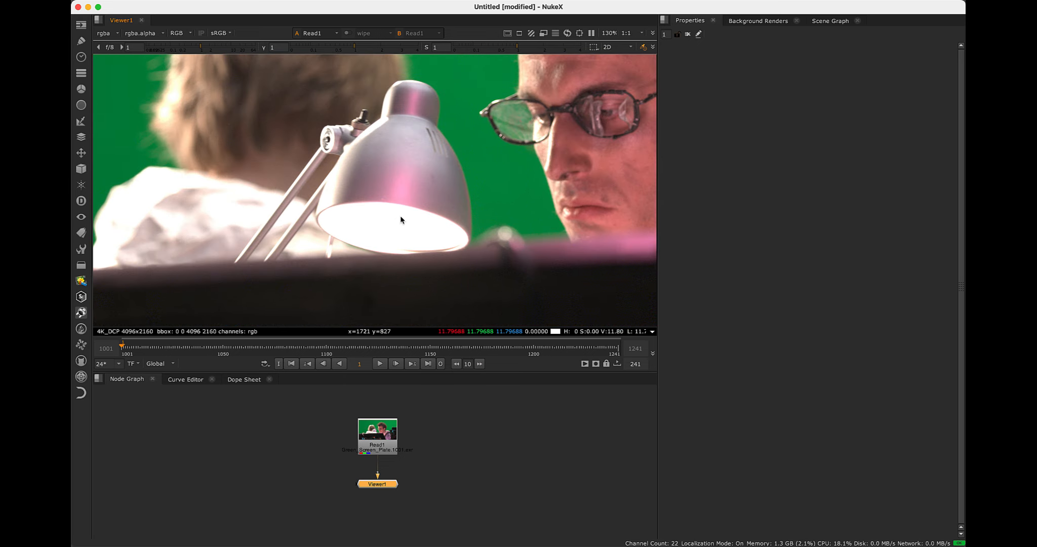
scroll(400, 217, down, 5)
middle_drag(355, 199, 350, 198)
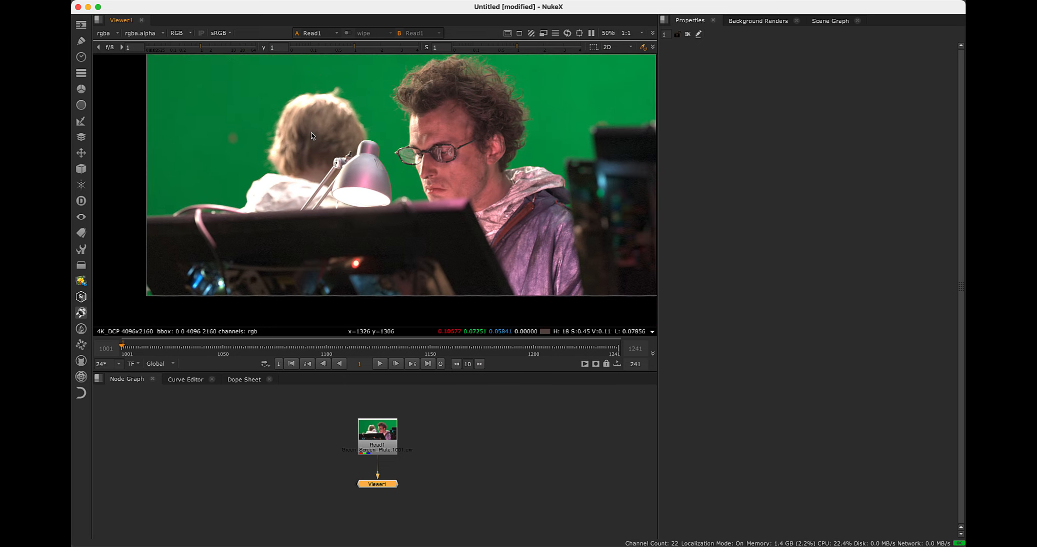
middle_drag(310, 129, 308, 196)
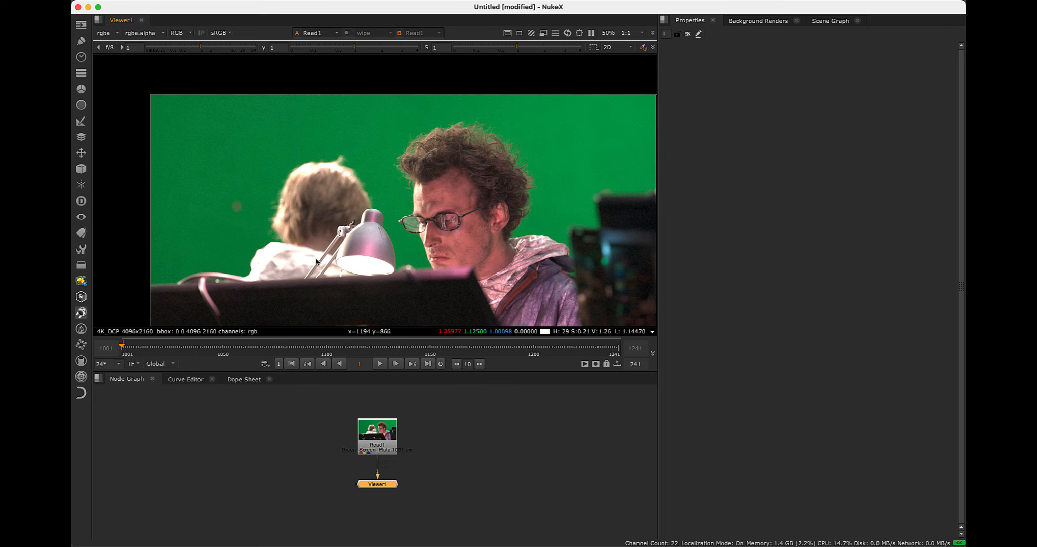
scroll(281, 141, up, 1)
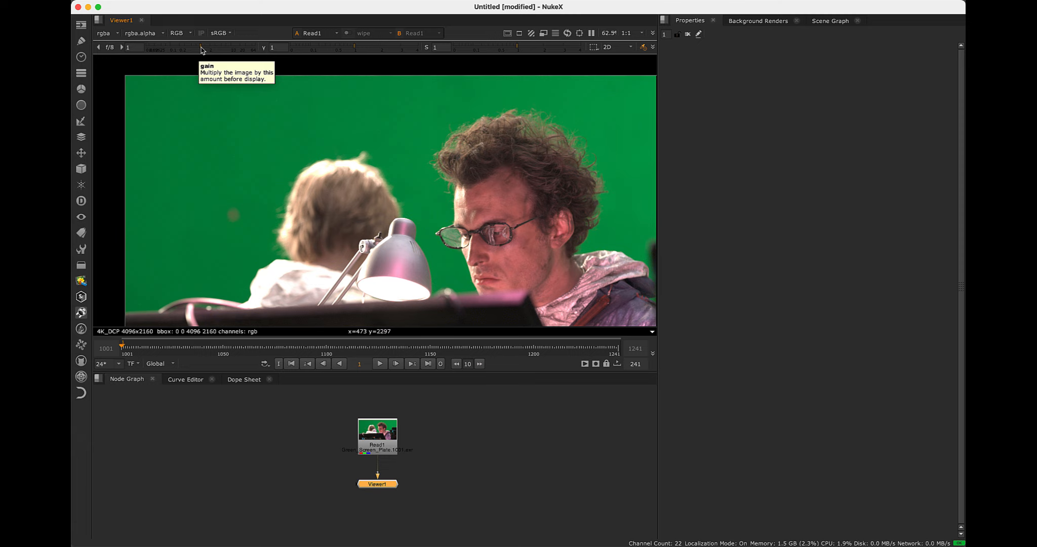
Inspect highlight detail in the hair and lamp with the viewer gain lowered to 0.14, and reset the gain to 1
drag(201, 49, 174, 49)
scroll(368, 199, up, 2)
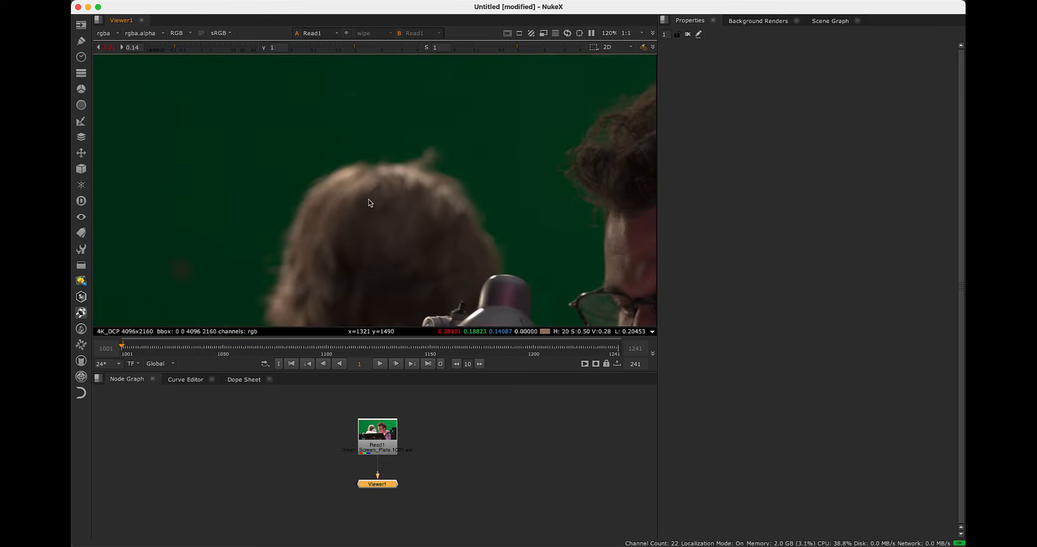
scroll(367, 192, up, 1)
scroll(361, 147, down, 5)
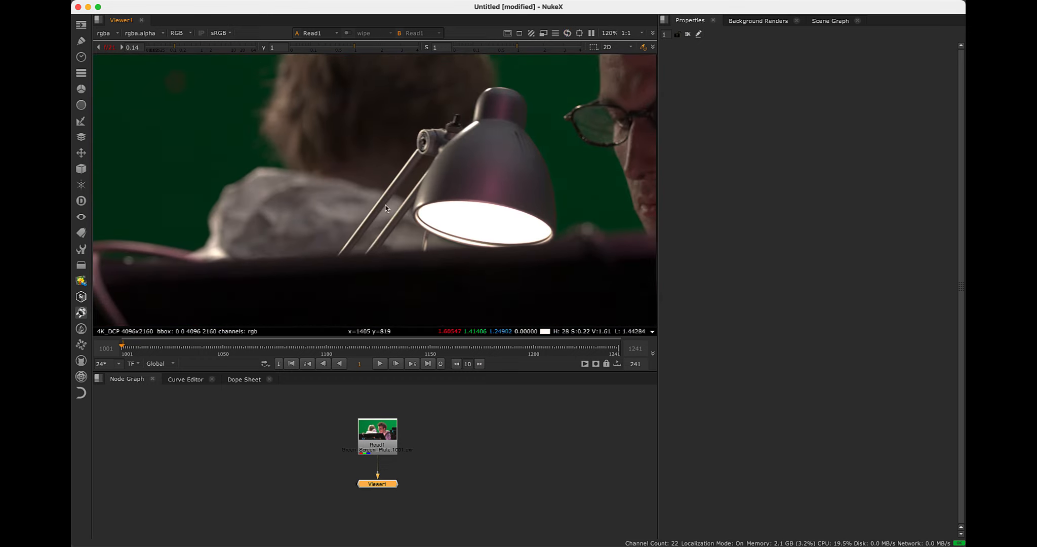
scroll(307, 204, down, 6)
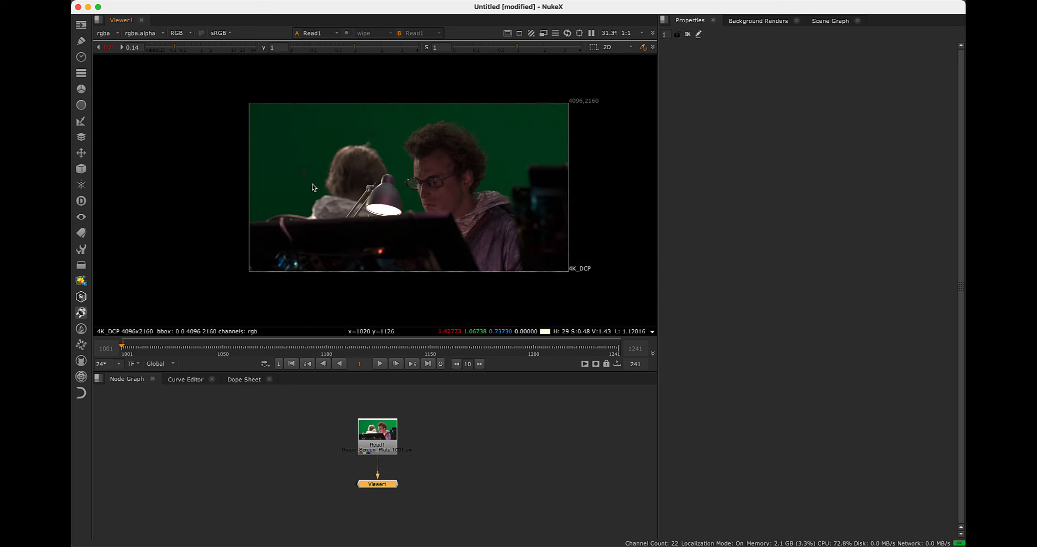
click(109, 47)
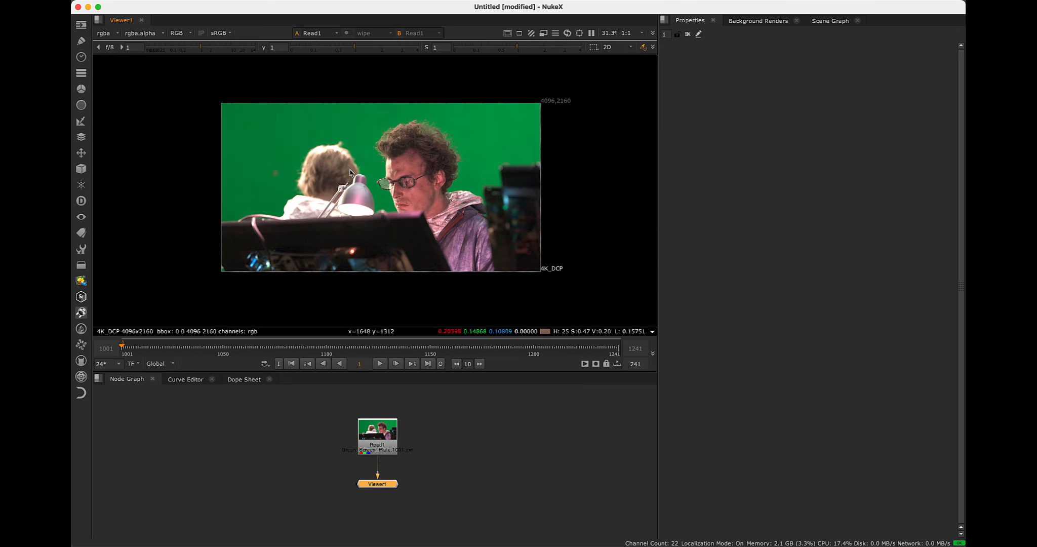
scroll(354, 173, up, 1)
scroll(373, 195, right, 2)
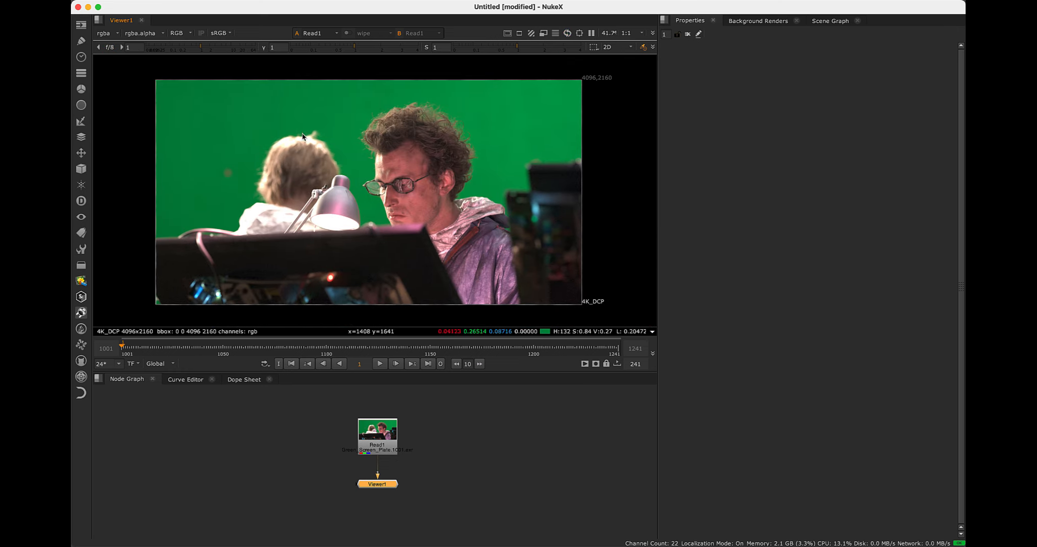
scroll(254, 148, up, 1)
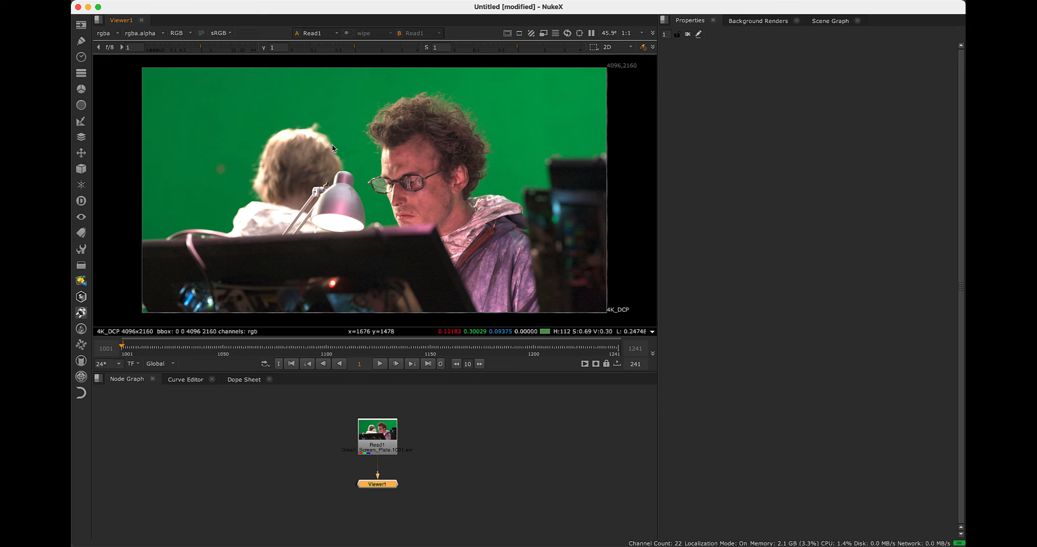
scroll(332, 148, down, 1)
Move the viewer node beside the plate and add a Colorspace node below Read1
drag(377, 436, 377, 416)
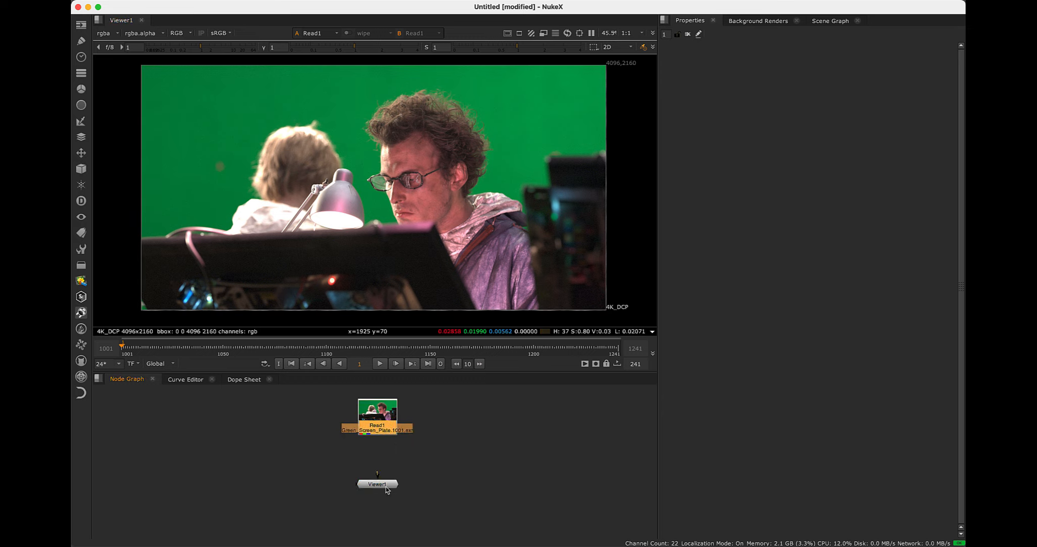
drag(385, 487, 272, 420)
click(381, 430)
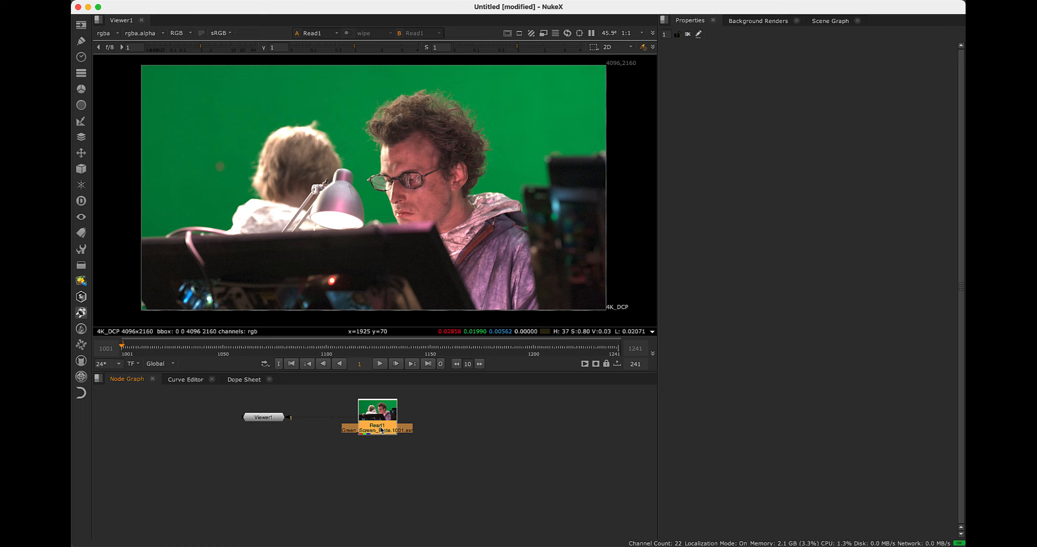
key(Tab)
text(color)
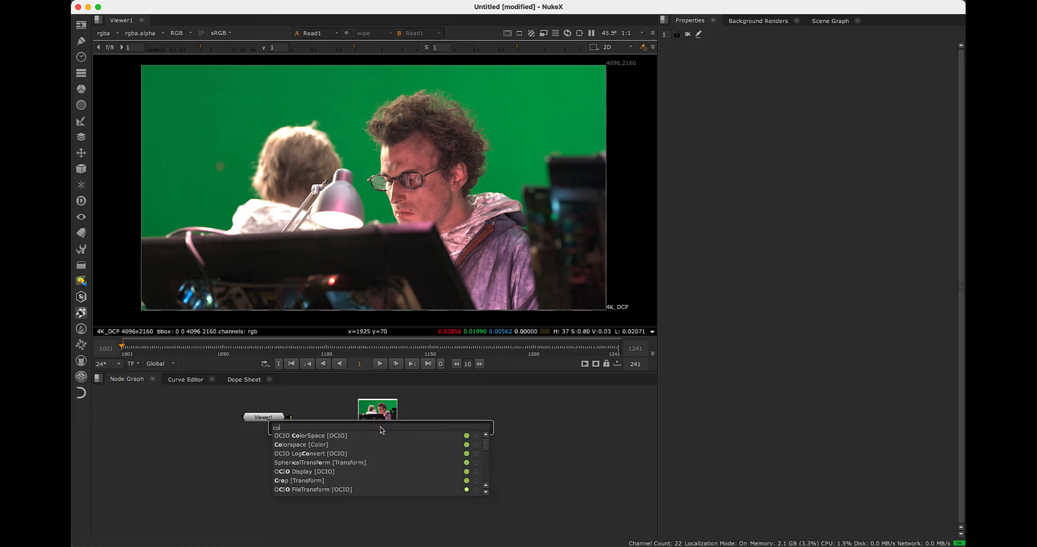
click(314, 444)
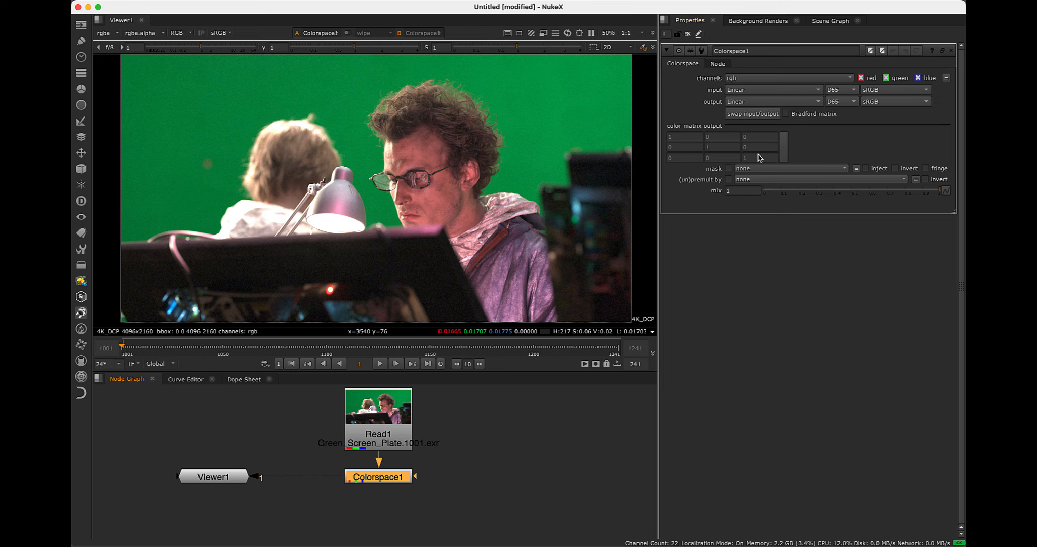
Set the Colorspace node's output to Cineon to convert the plate from linear to log
click(753, 104)
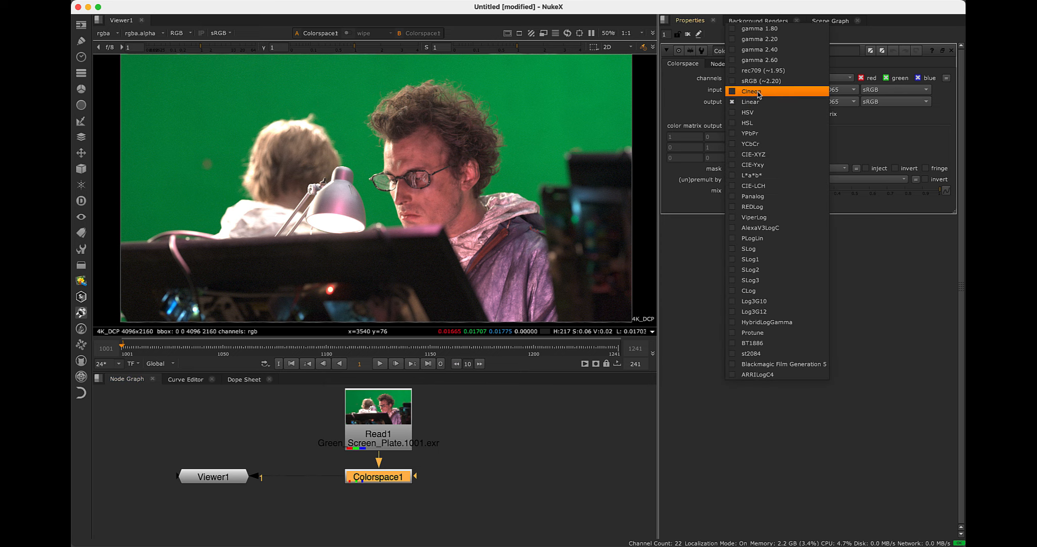
click(753, 92)
scroll(443, 171, down, 2)
scroll(329, 117, up, 2)
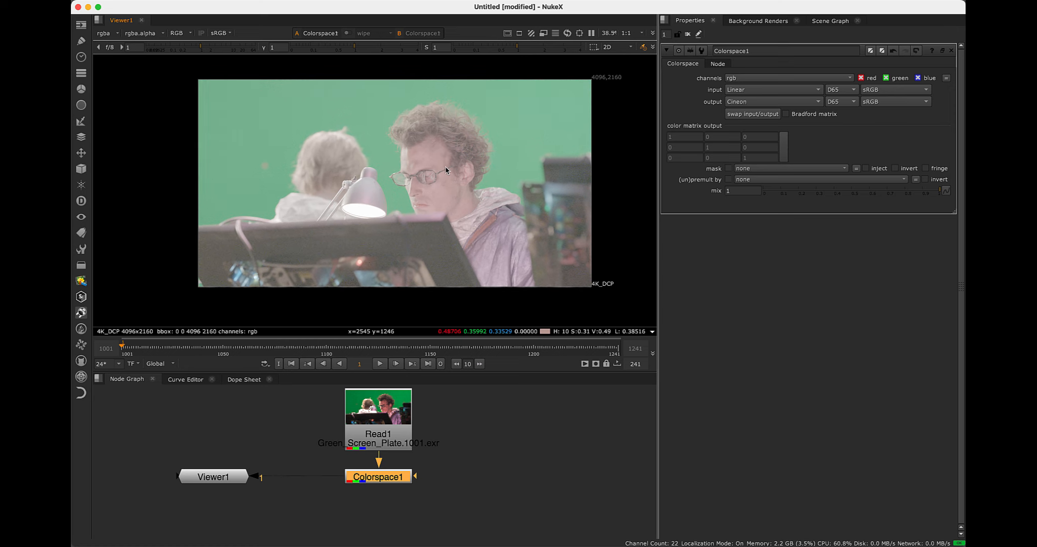
scroll(303, 102, right, 1)
scroll(231, 37, down, 1)
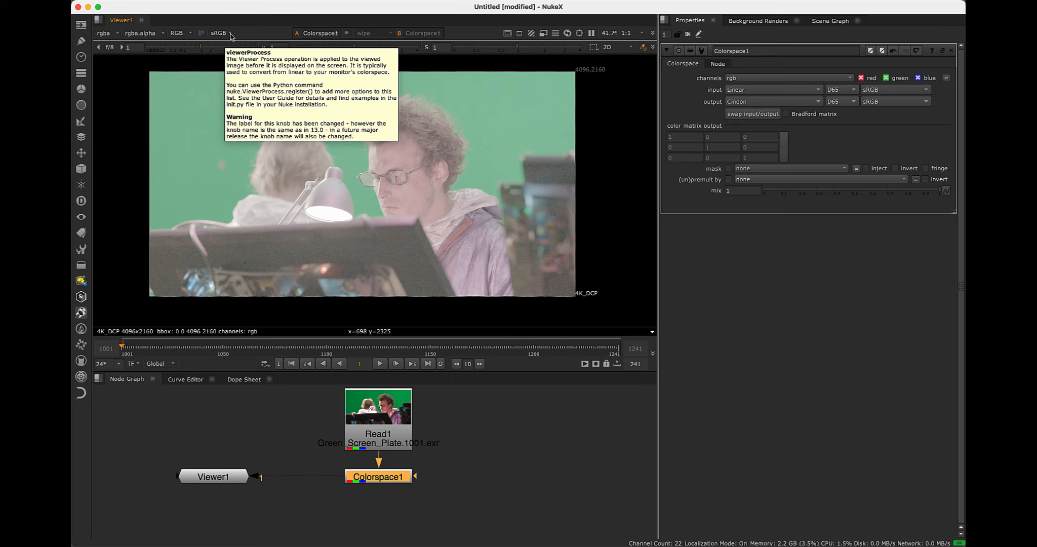
Set the viewer process to None and check the log image's hair and lamp highlights up close
click(230, 35)
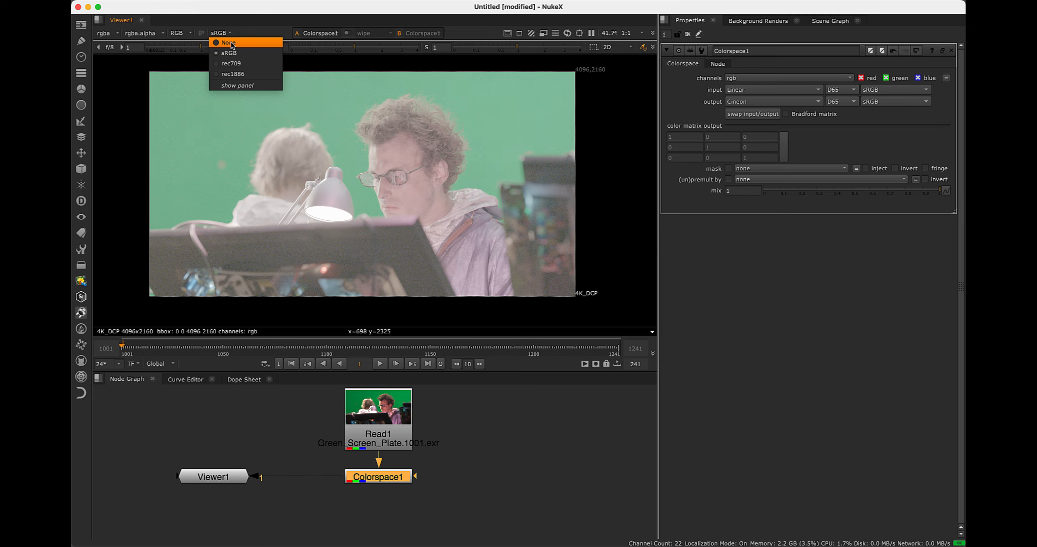
click(229, 43)
scroll(369, 77, up, 5)
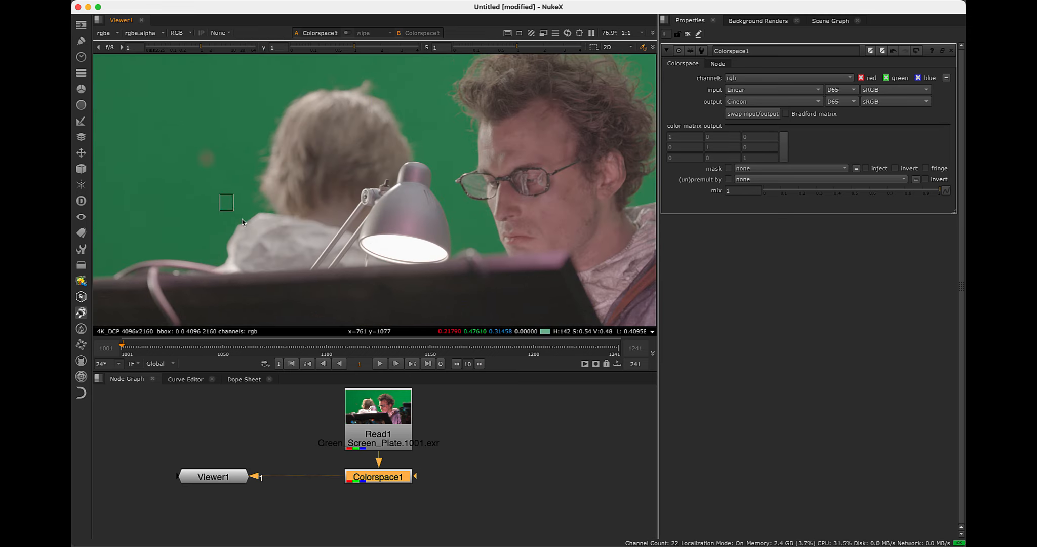
scroll(398, 248, down, 3)
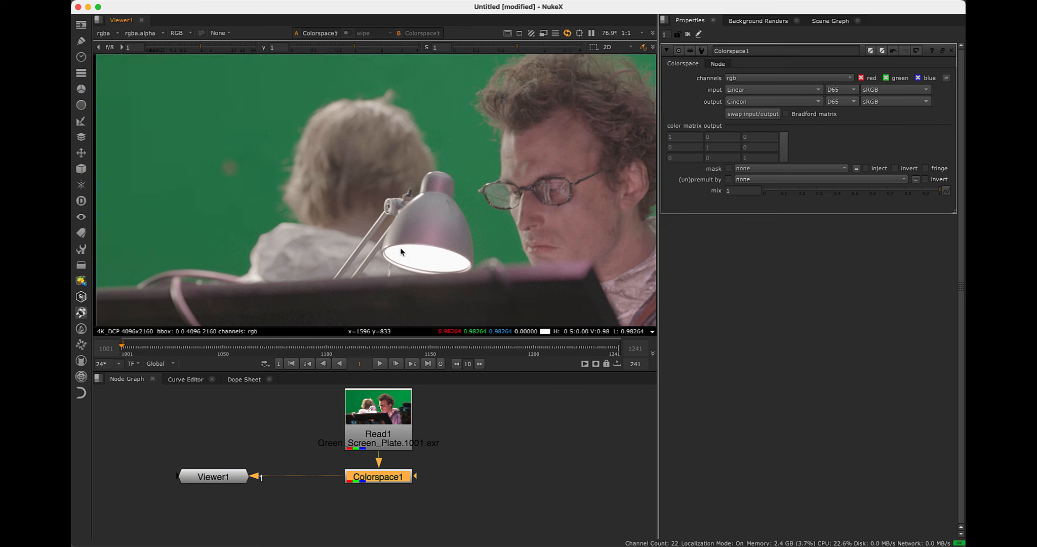
scroll(440, 238, down, 4)
scroll(420, 215, up, 2)
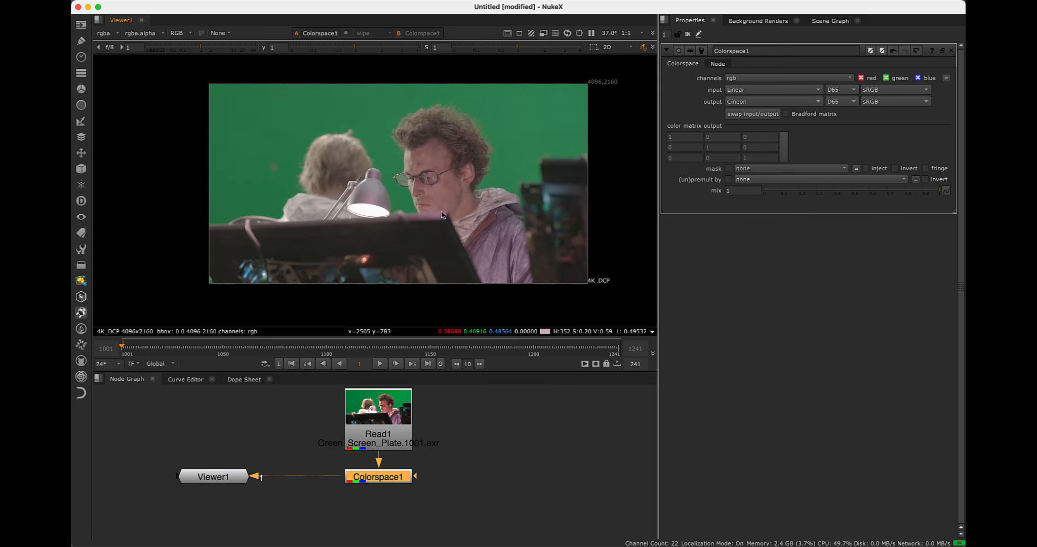
Add a Grade node after the Colorspace node and space it below in the node graph
middle_drag(444, 488, 447, 460)
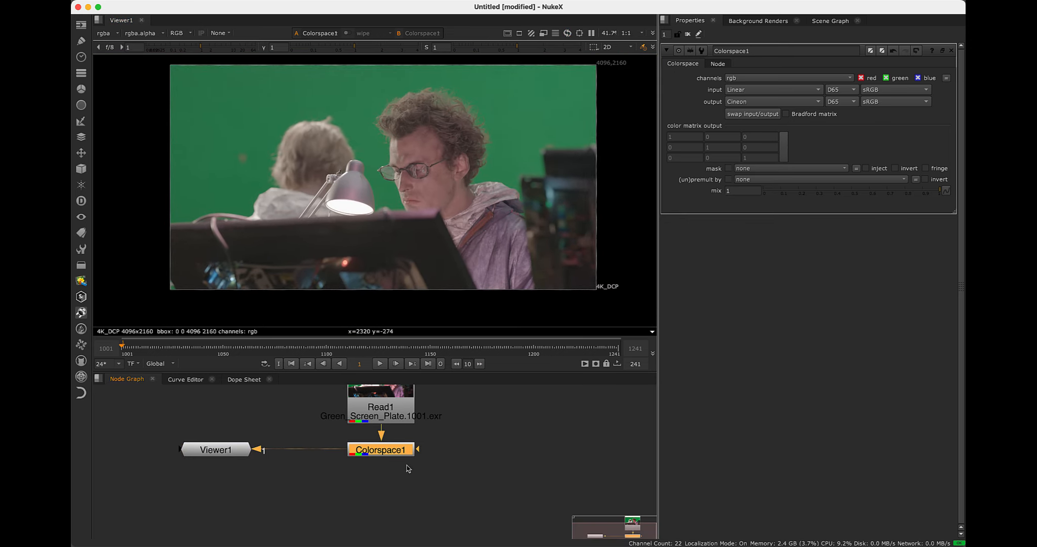
key(g)
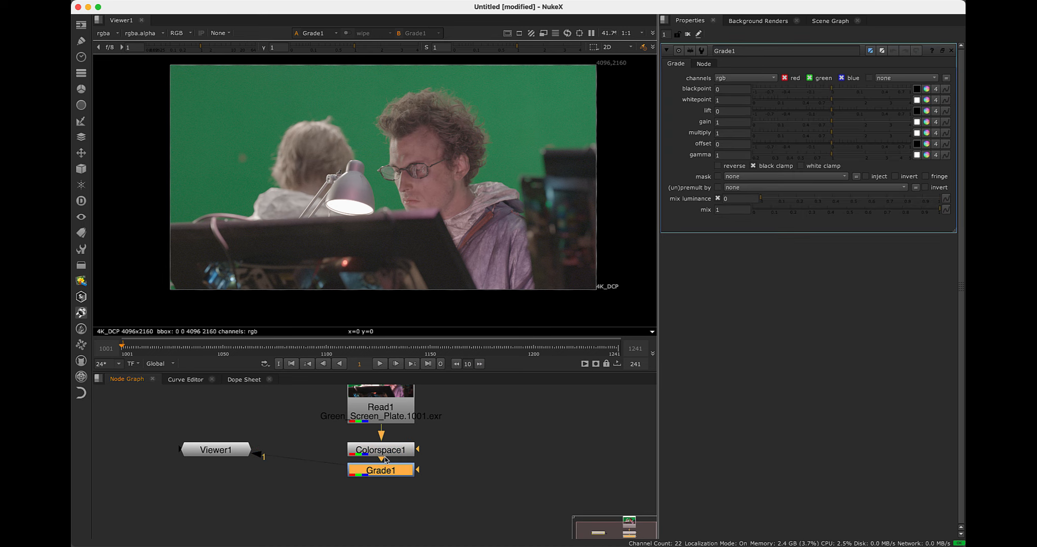
drag(386, 471, 385, 486)
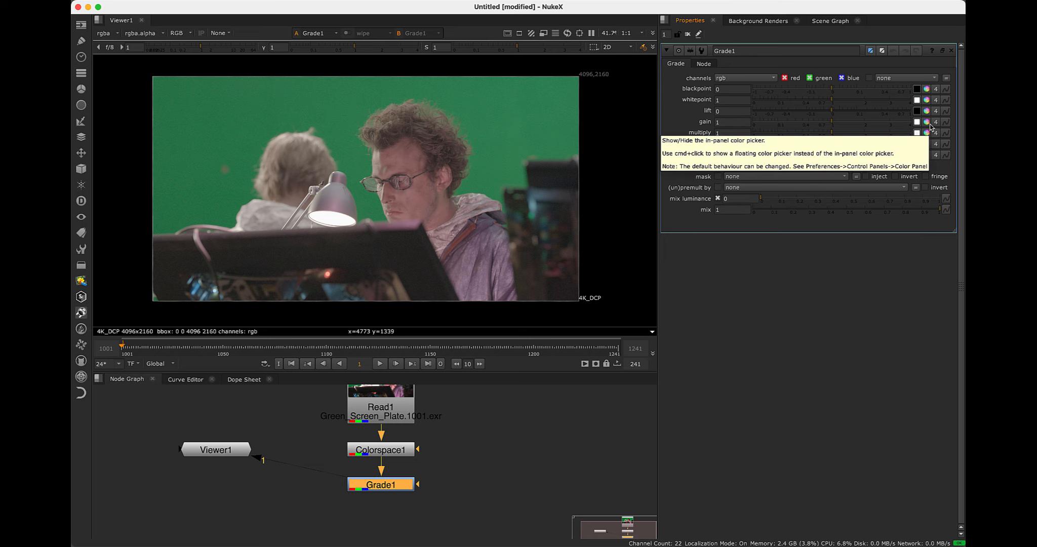
Grade the log image with gain 1.26, gamma 0.8 and the blue channel of multiply at 1.24
drag(832, 124, 840, 123)
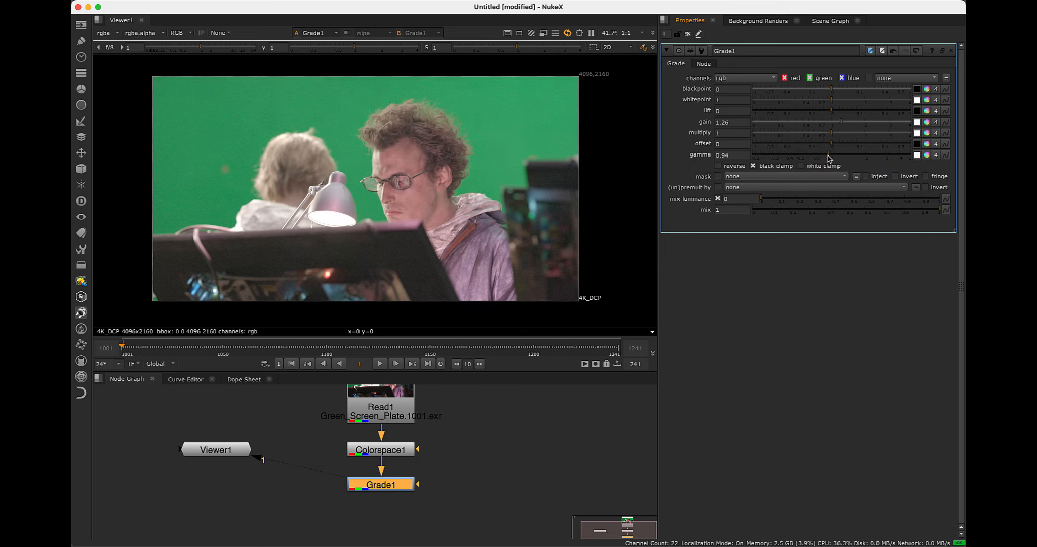
drag(822, 157, 822, 157)
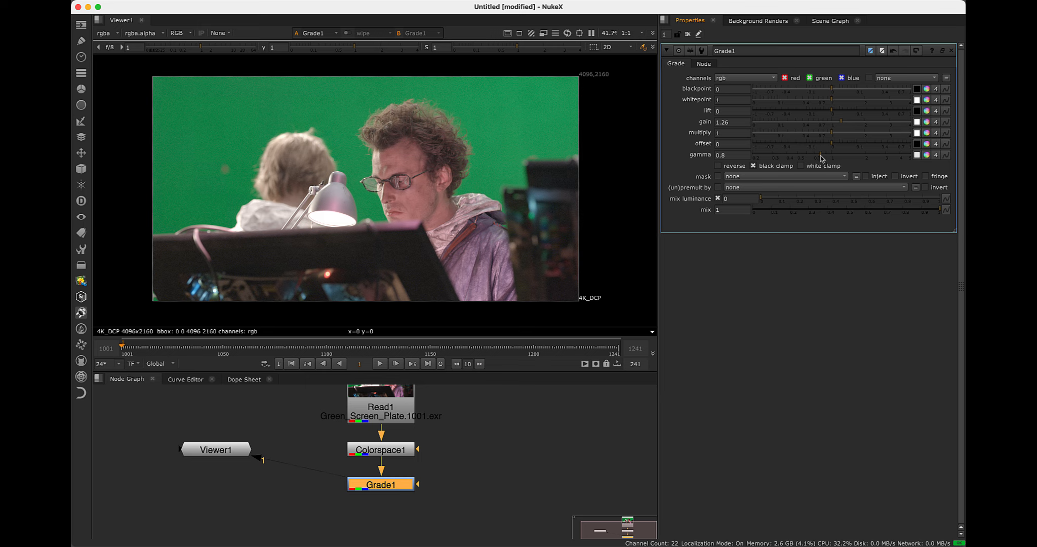
click(935, 133)
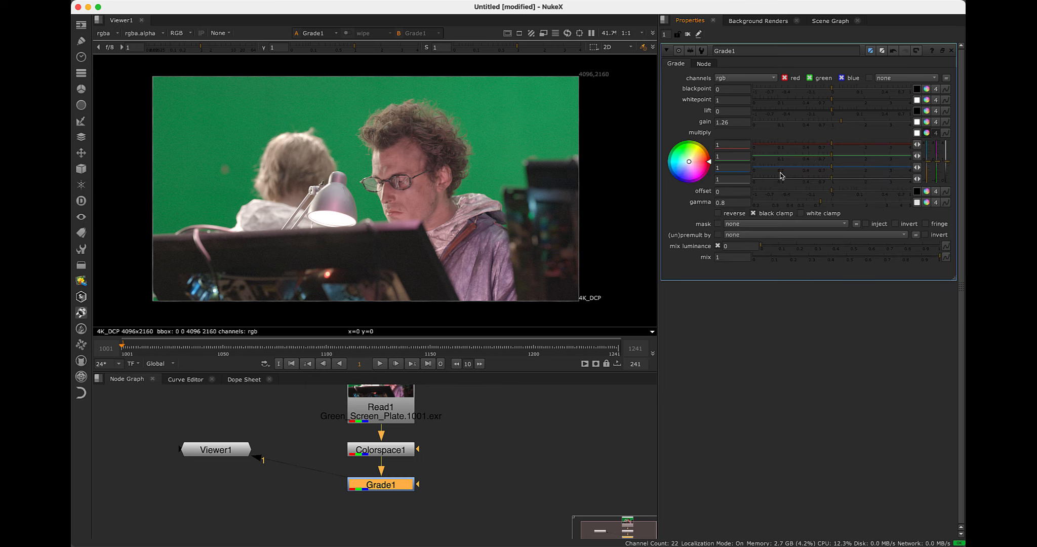
drag(828, 171, 839, 170)
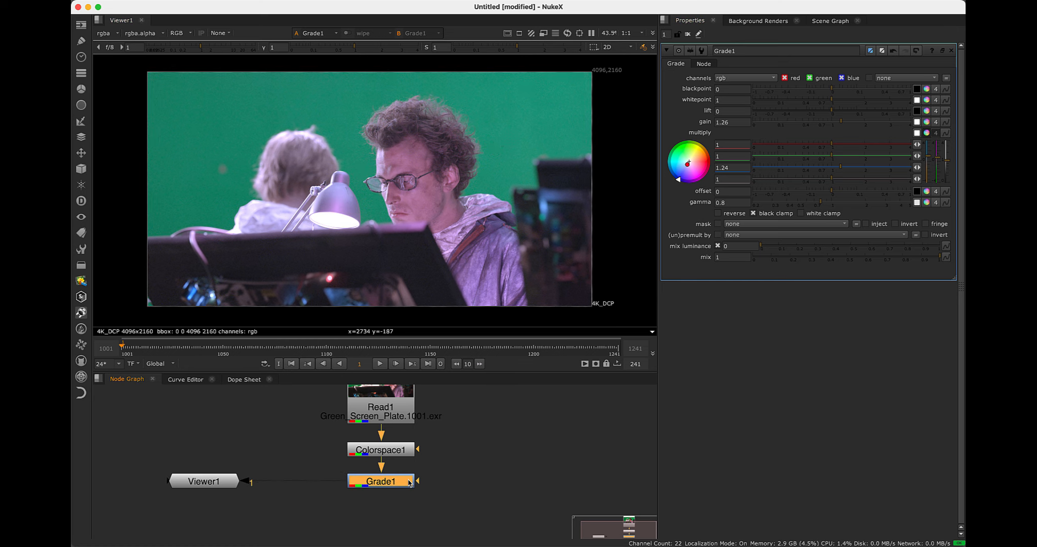
Add a Clamp node after the Grade node
key(Tab)
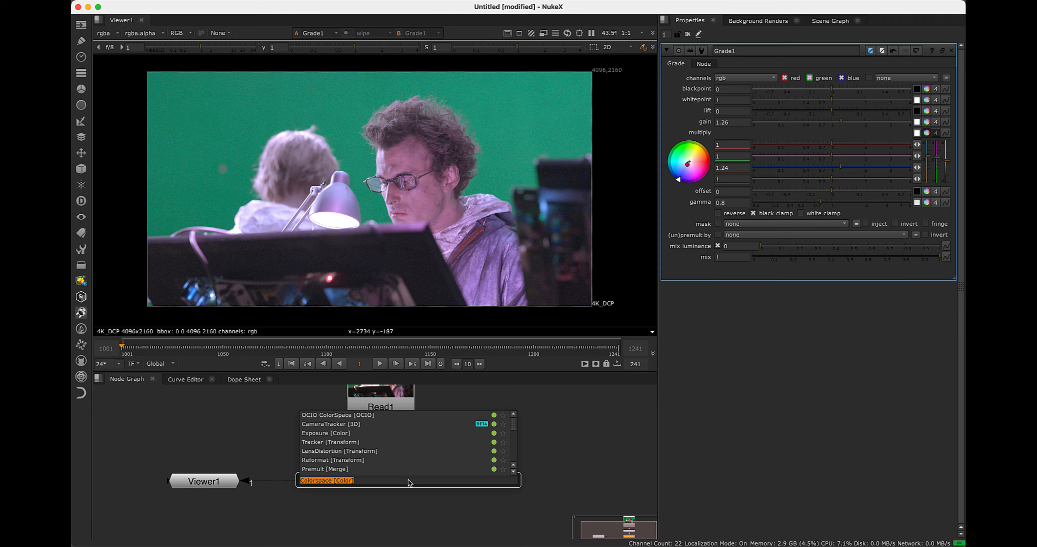
key(Return)
key(Tab)
text(clam)
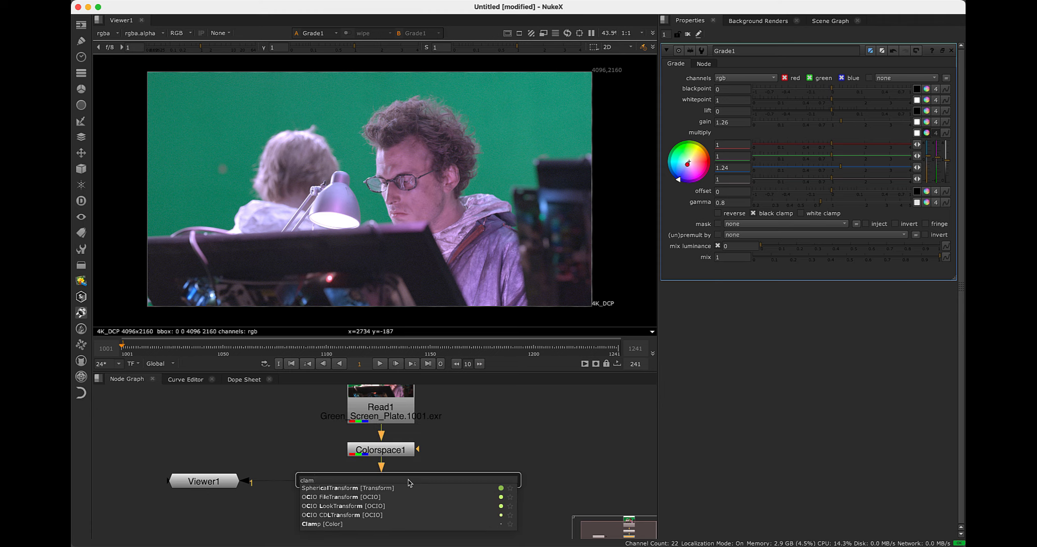
click(327, 524)
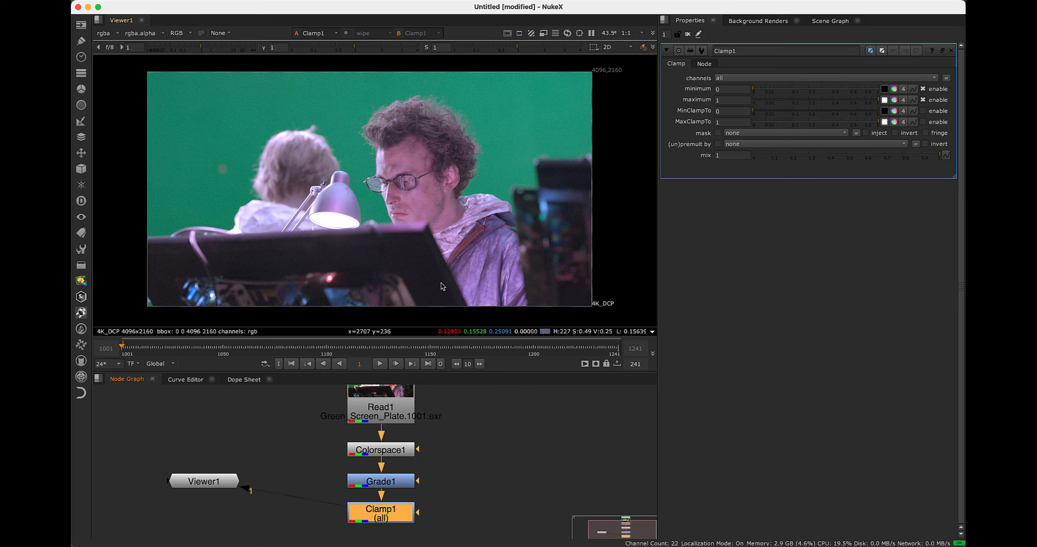
Collapse the Colorspace, Grade and Clamp nodes into one group and align it with the viewer node
scroll(459, 482, down, 1)
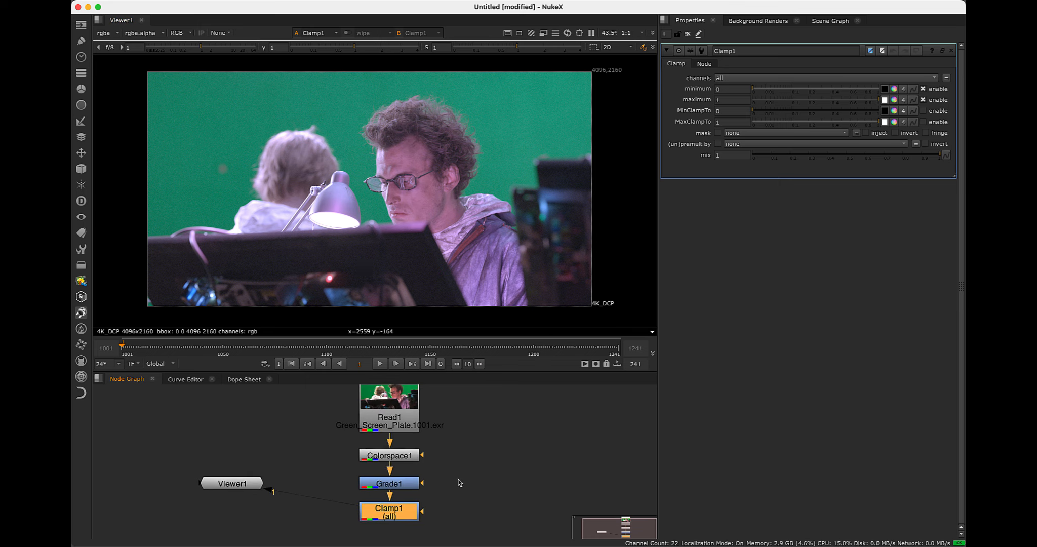
middle_drag(446, 486, 439, 452)
drag(447, 408, 292, 506)
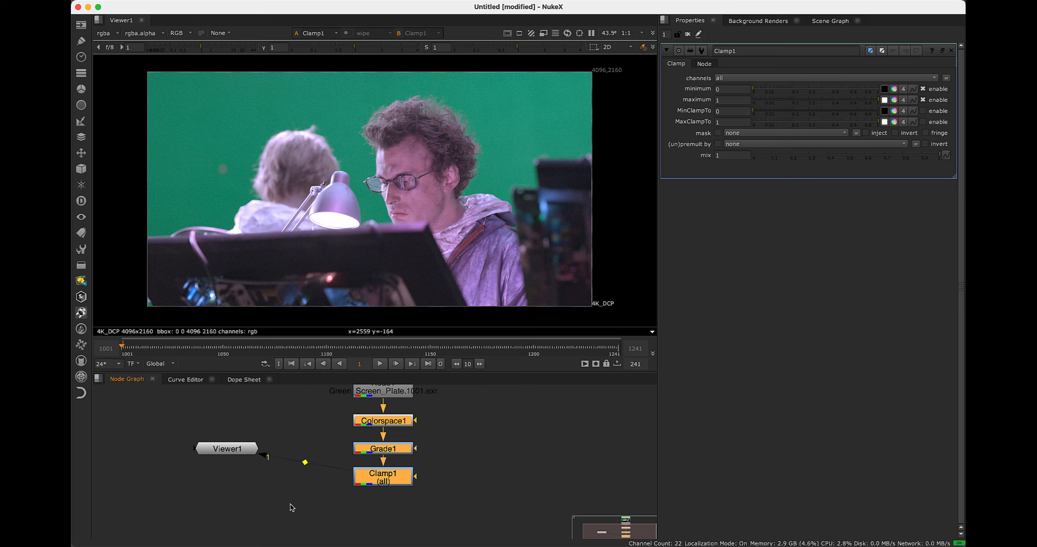
key(ctrl+g)
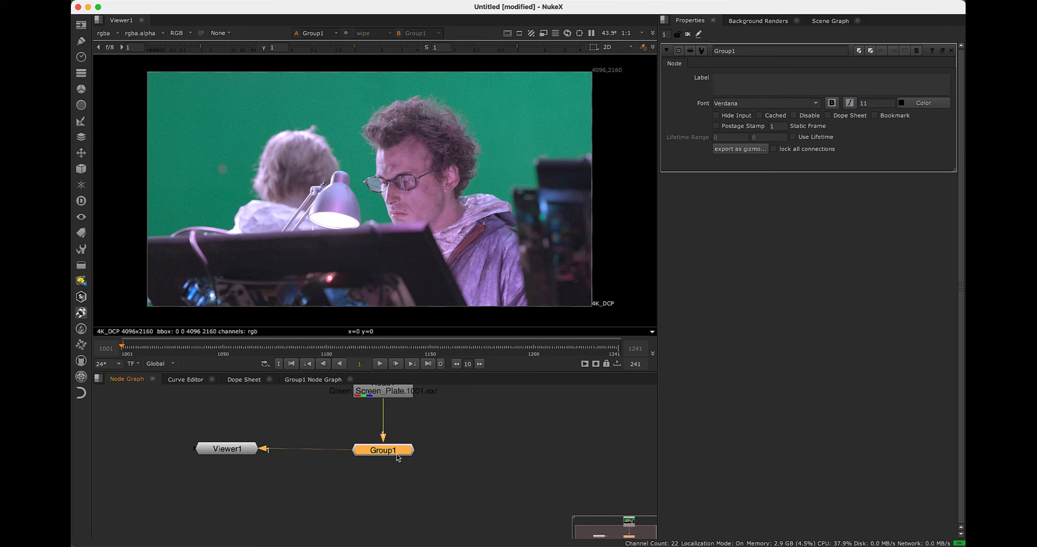
drag(398, 456, 400, 452)
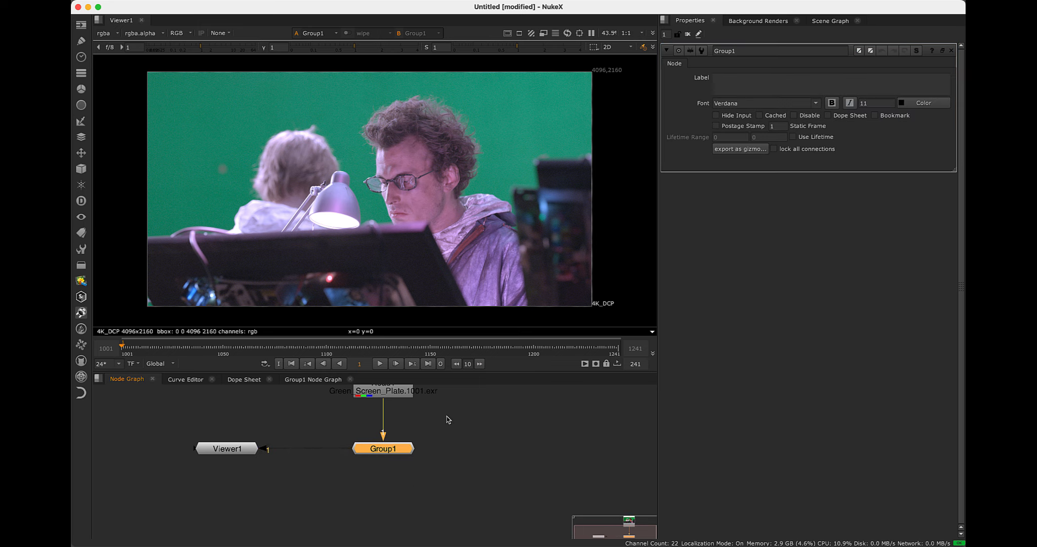
Rename the group node as VIEWER_INPUT
drag(447, 419, 332, 477)
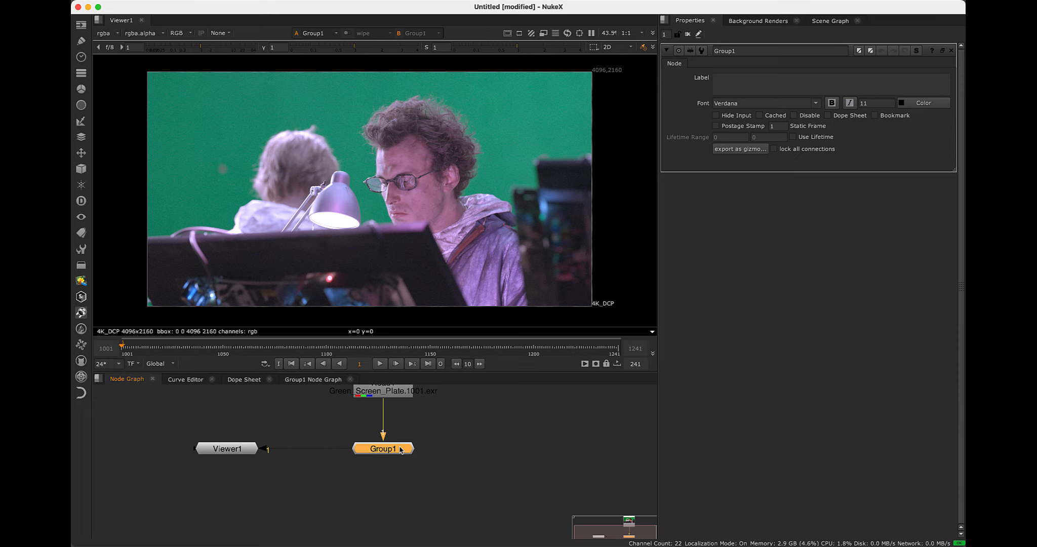
key(n)
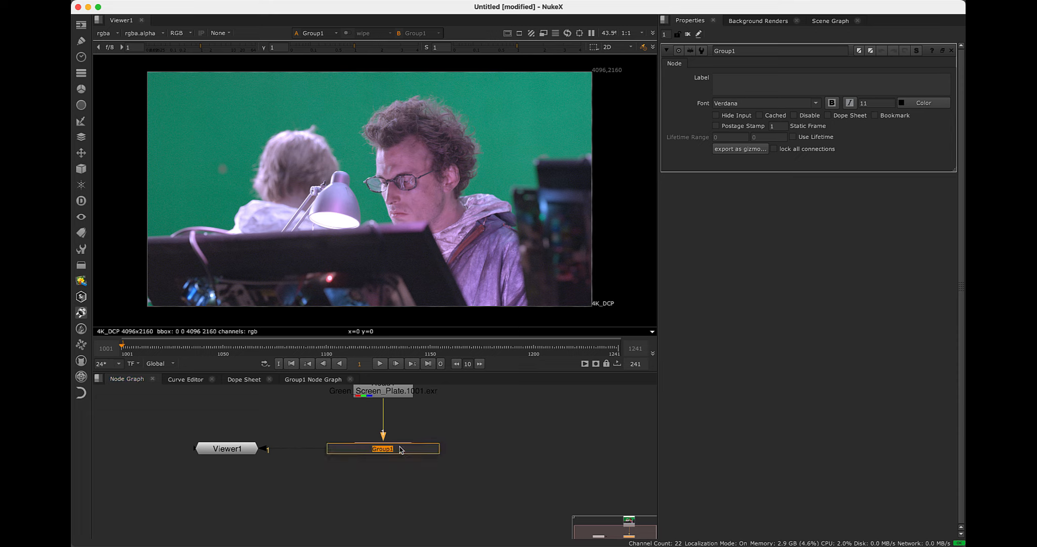
text(VIEWER_INPUT)
key(Return)
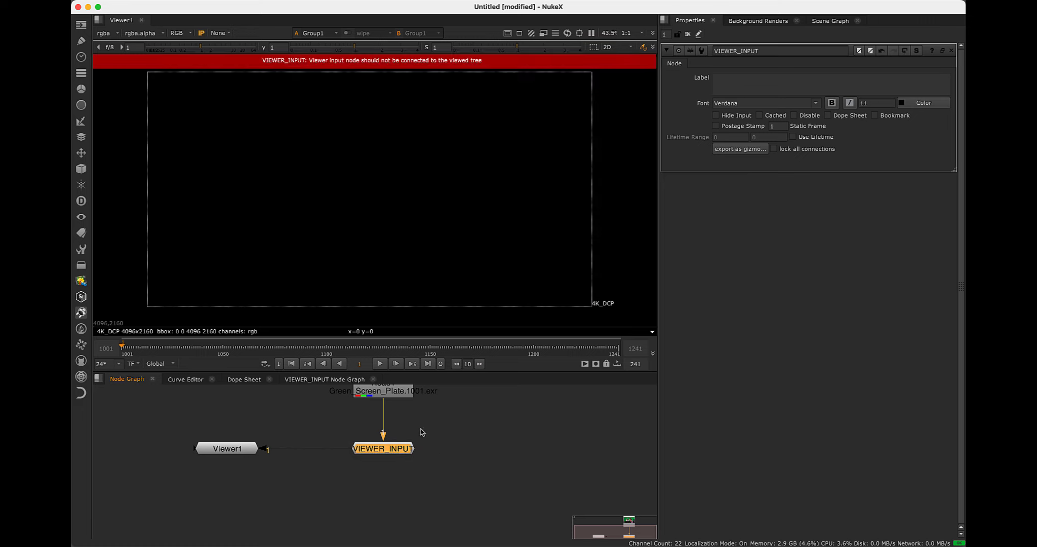
Disconnect the VIEWER_INPUT group from the plate and connect the viewer directly to Read1
middle_drag(420, 430, 423, 447)
drag(405, 468, 405, 476)
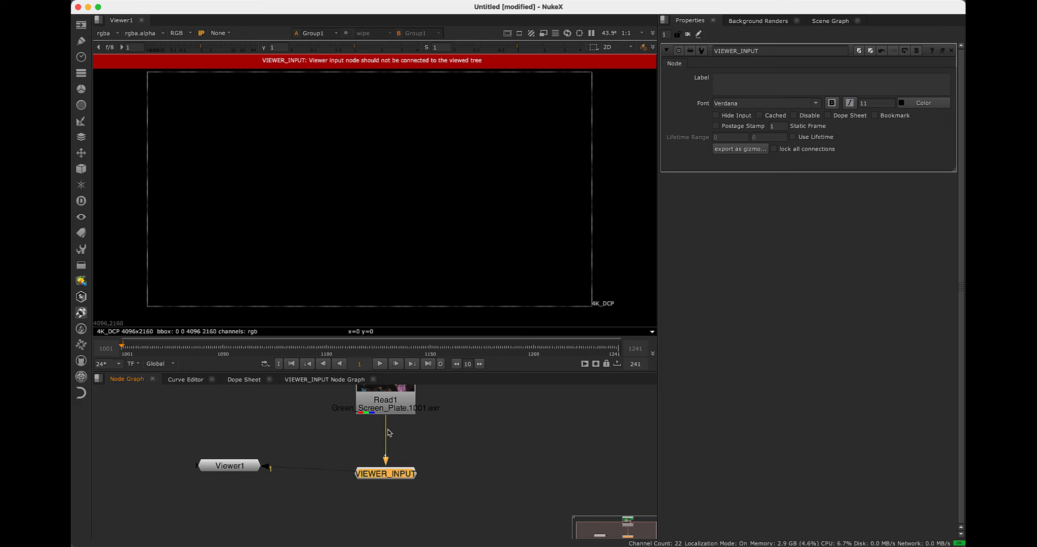
drag(389, 430, 438, 437)
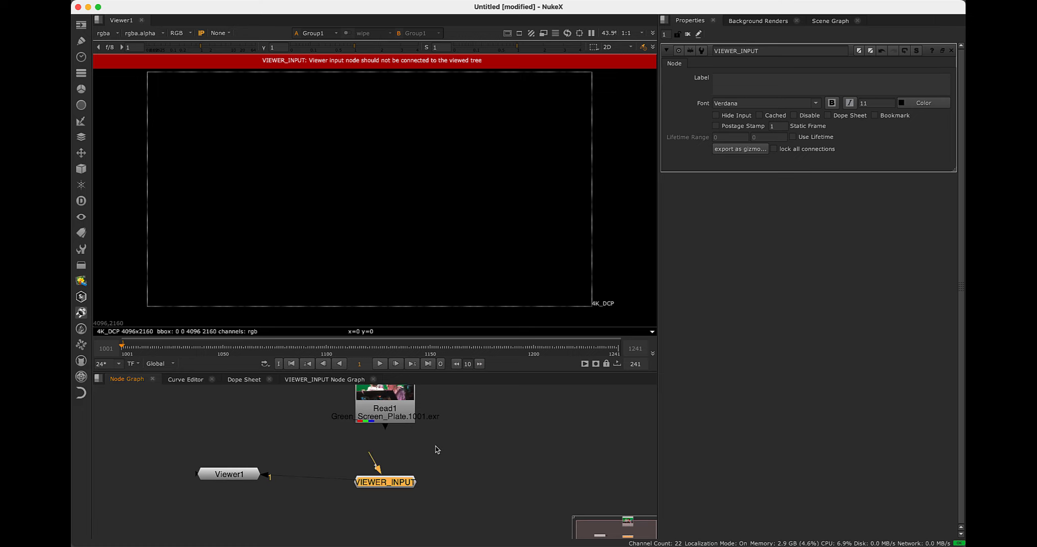
key(l)
click(403, 473)
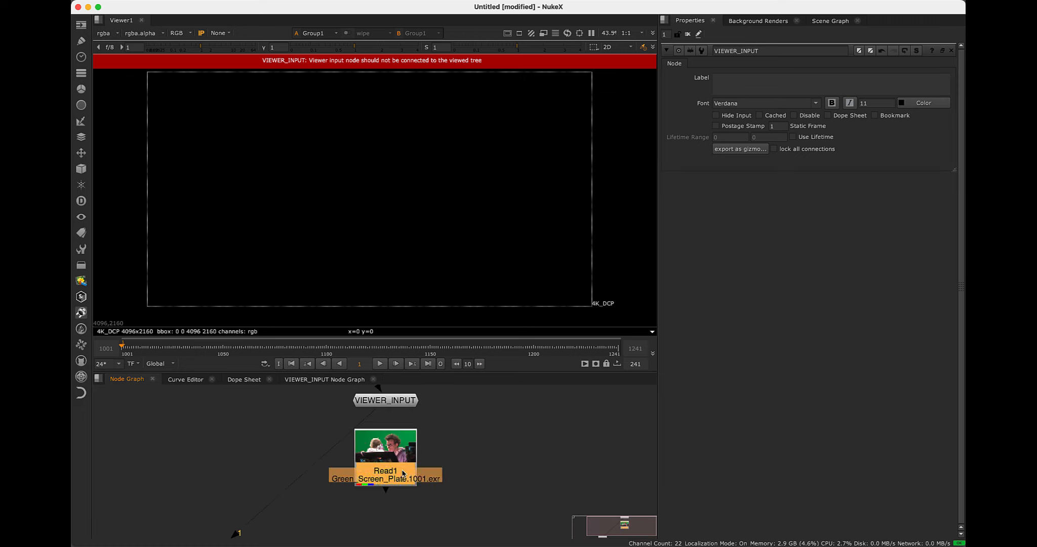
key(1)
click(450, 403)
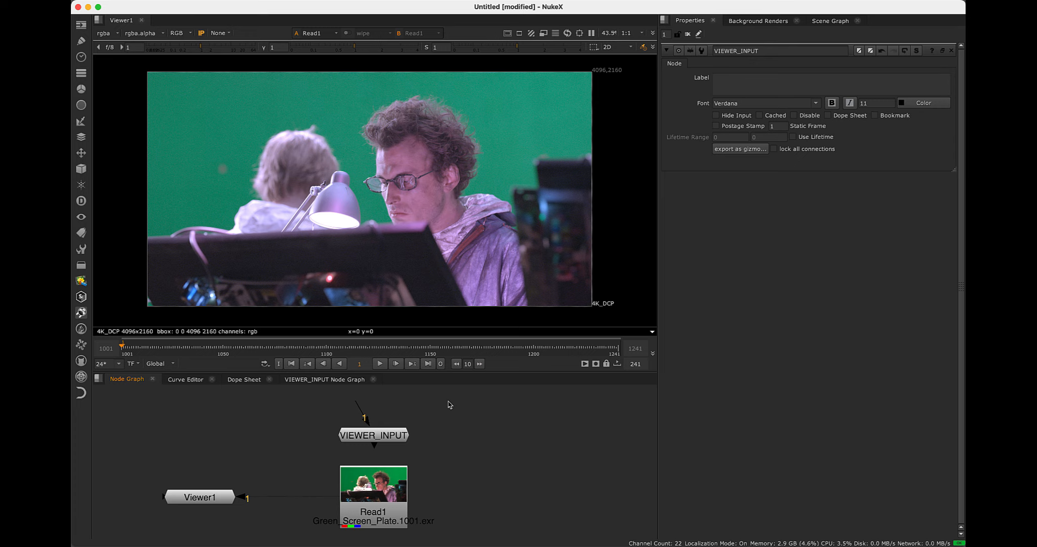
Toggle the viewer's input process to compare the plate with and without the VIEWER_INPUT look
drag(445, 400, 314, 453)
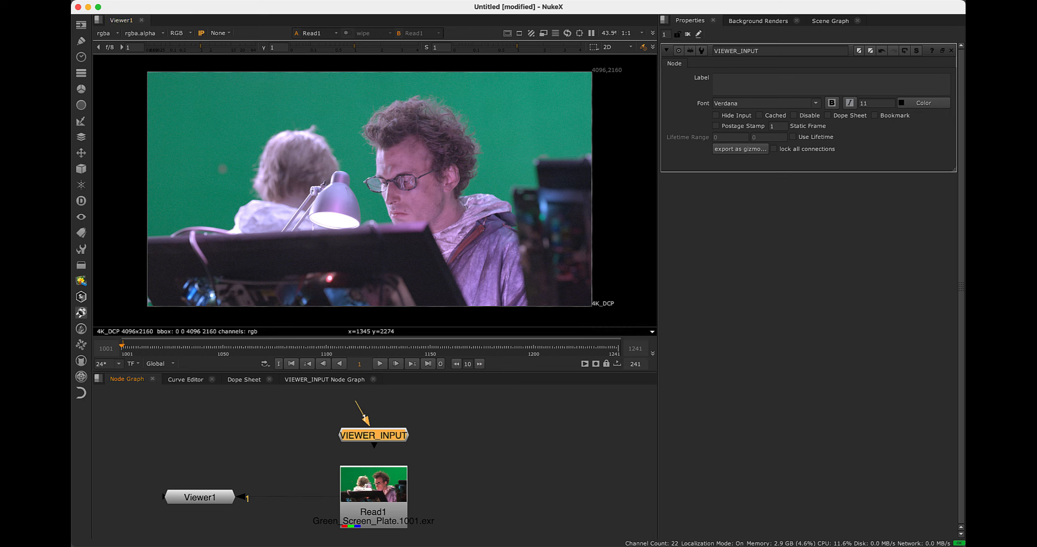
click(202, 33)
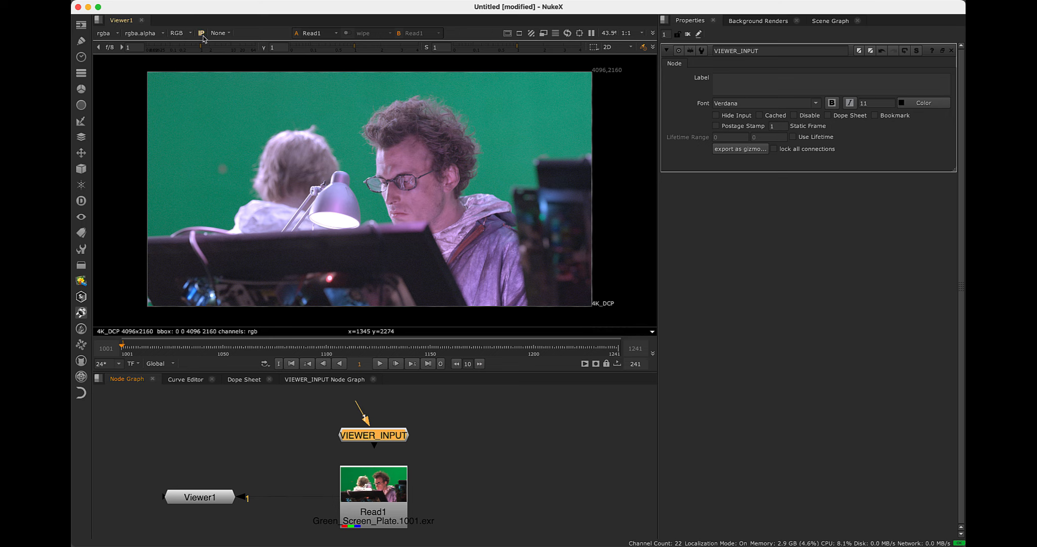
click(405, 408)
drag(470, 398, 311, 446)
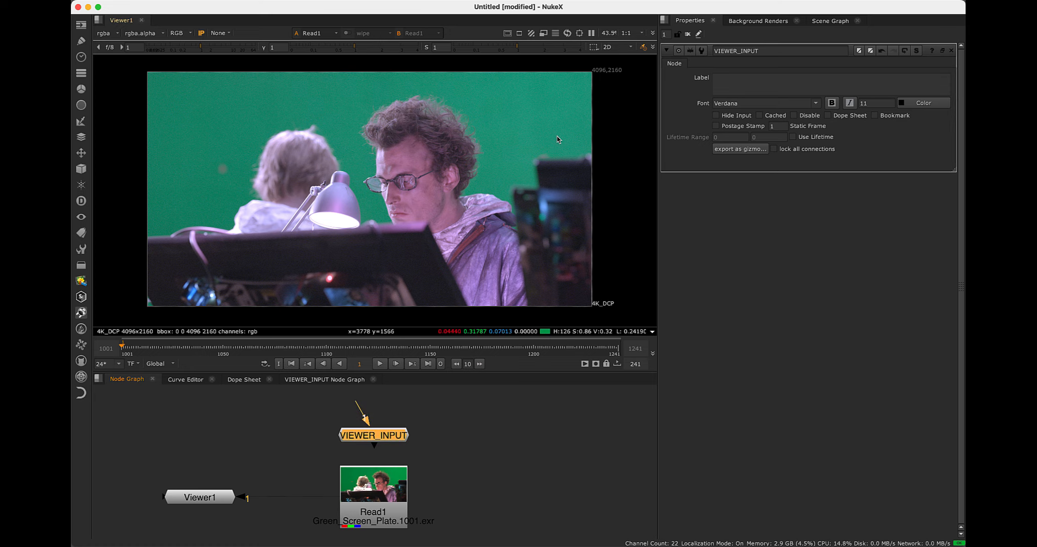
click(228, 135)
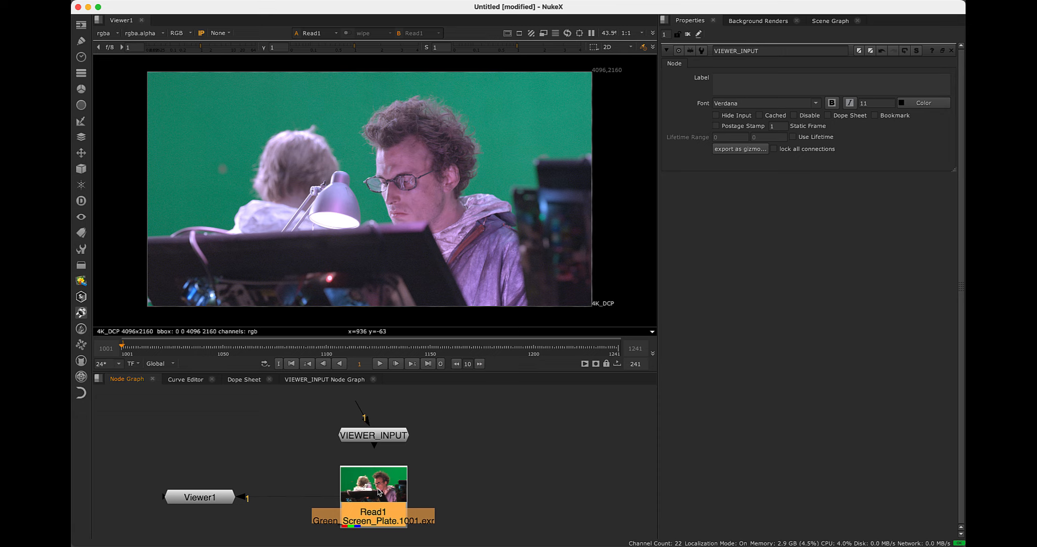
click(457, 452)
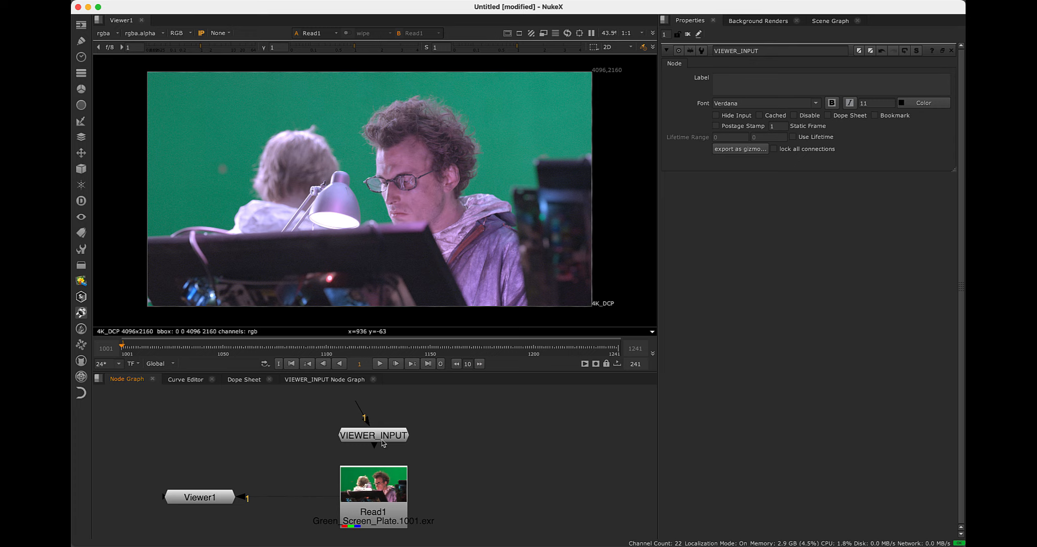
drag(383, 436, 383, 432)
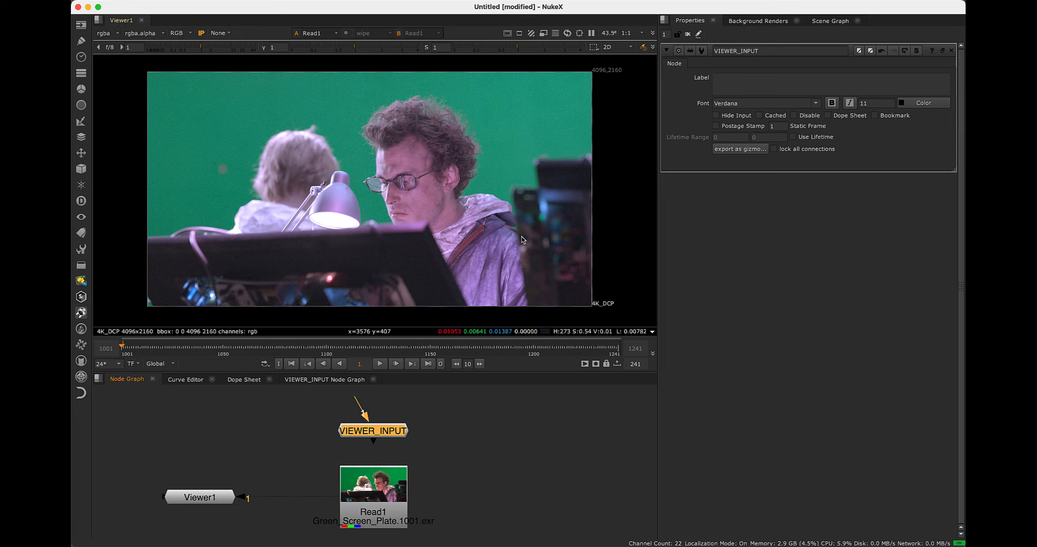